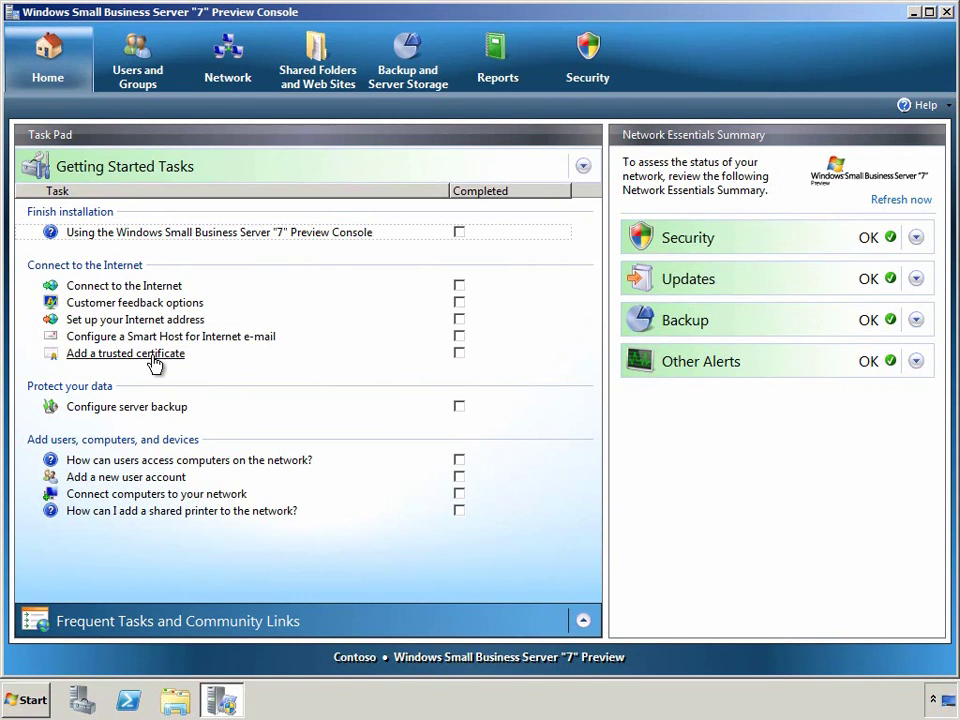
Mark the first five Getting Started tasks completed, through Smart Host e-mail, then list user accounts.
{"action": "left_click", "coordinate": [459, 232]}
{"action": "left_click", "coordinate": [459, 286]}
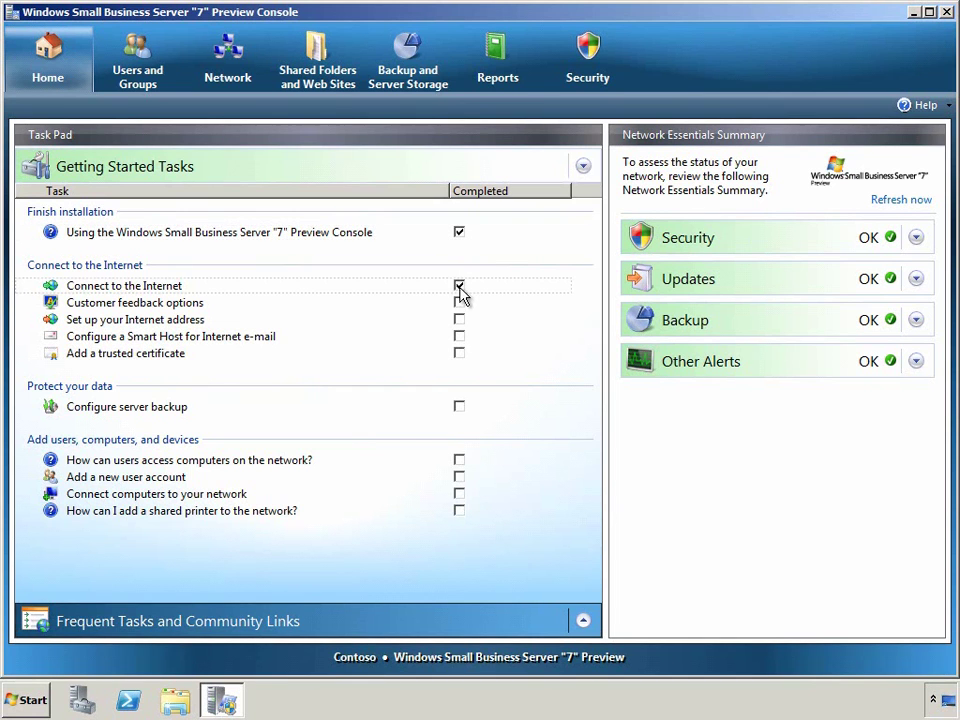
{"action": "left_click", "coordinate": [459, 303]}
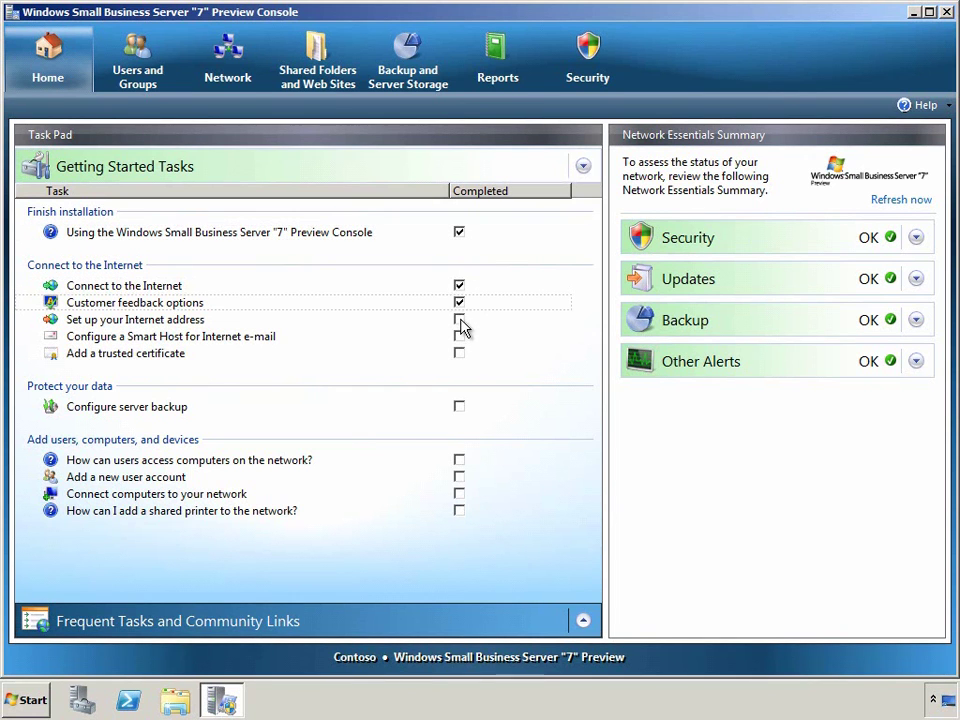
{"action": "left_click", "coordinate": [459, 320]}
{"action": "left_click", "coordinate": [460, 337]}
{"action": "left_click", "coordinate": [156, 73]}
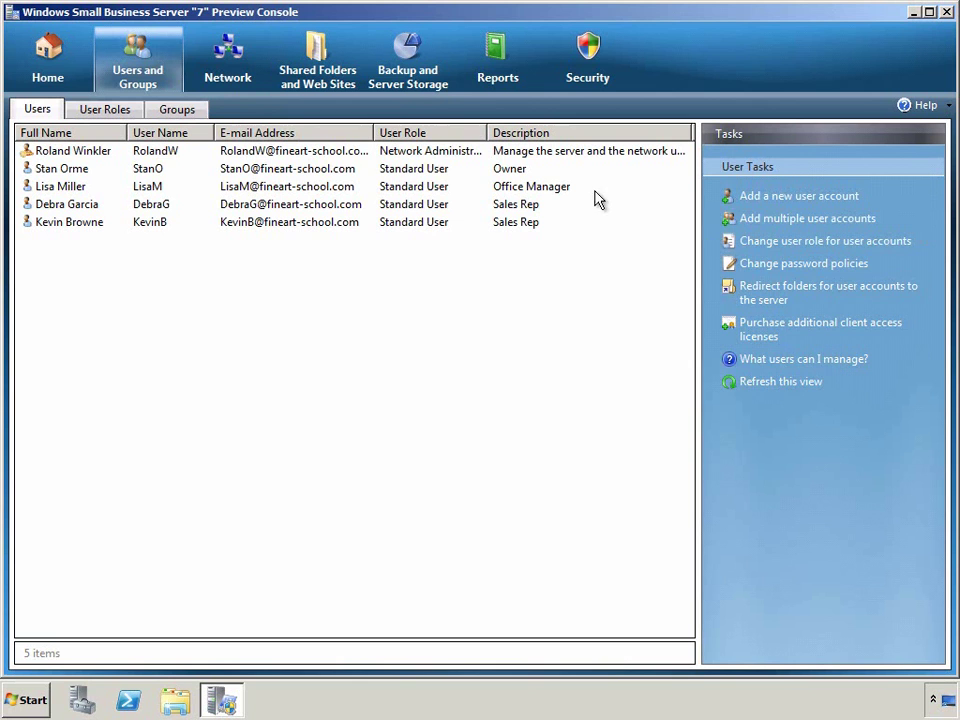
Review the Owner account, the groups and the Sales User role, then show the network computers.
{"action": "left_click", "coordinate": [517, 170]}
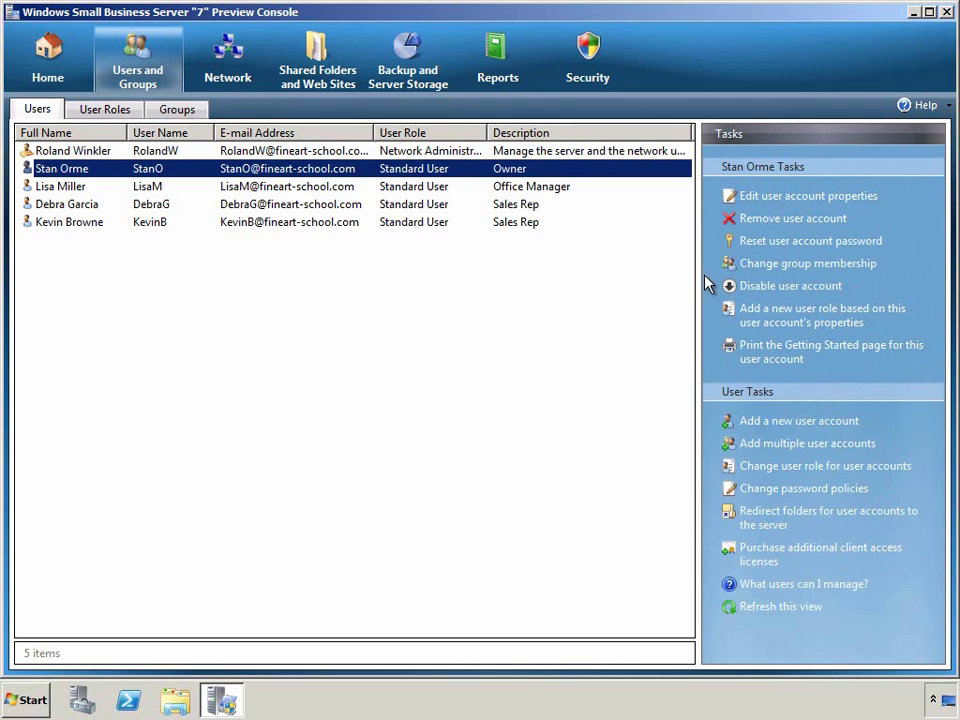
{"action": "left_click", "coordinate": [177, 110]}
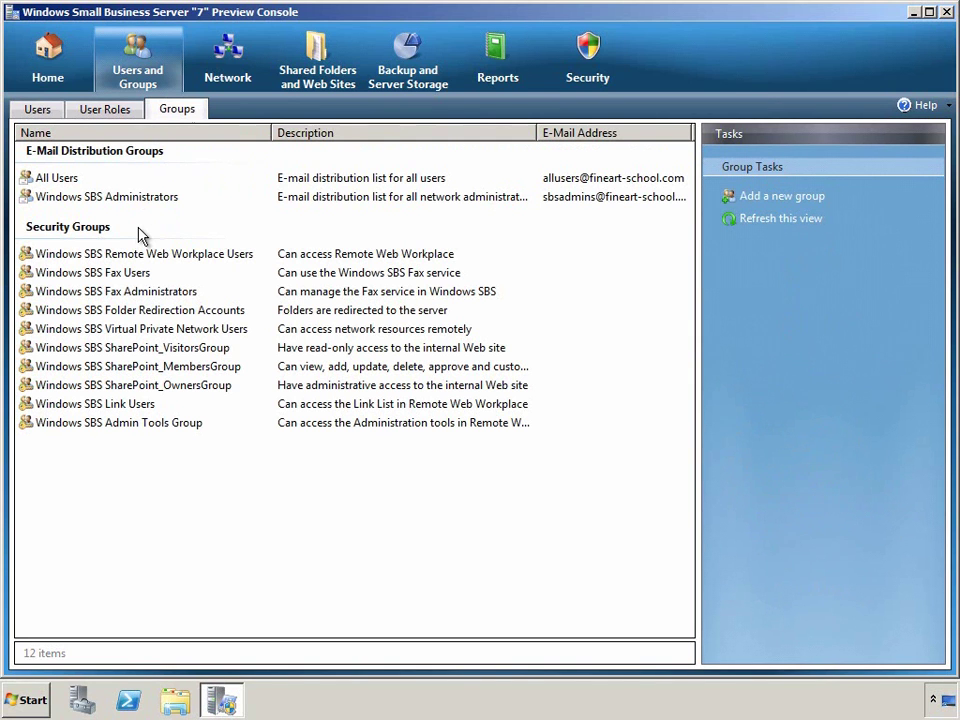
{"action": "left_click", "coordinate": [131, 115]}
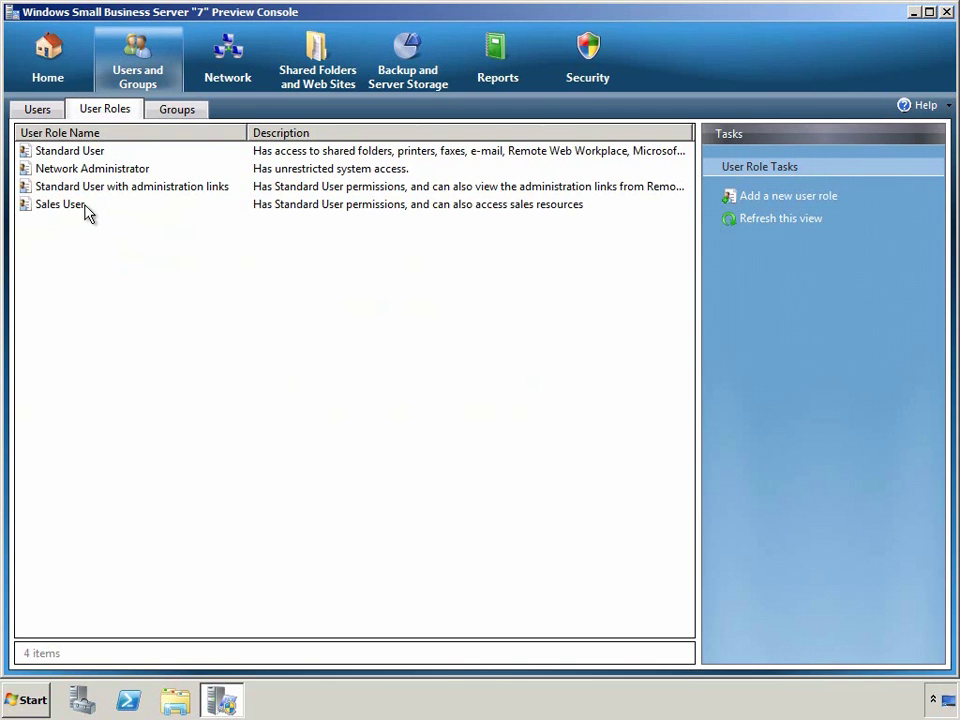
{"action": "left_click", "coordinate": [80, 208]}
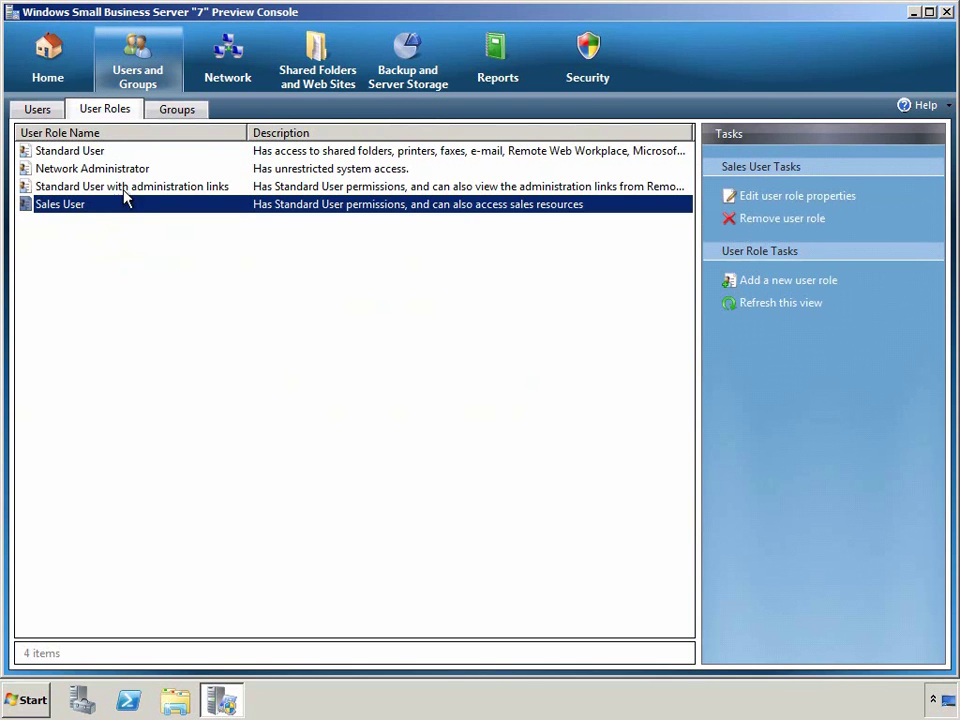
{"action": "left_click", "coordinate": [225, 78]}
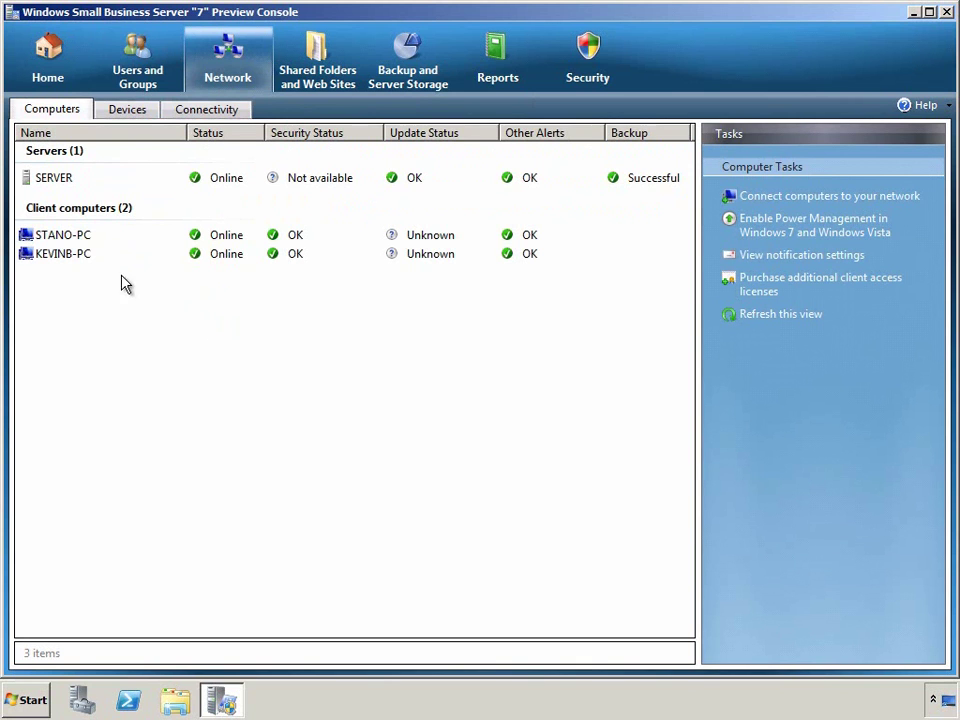
Check the owner's and network administrator's access levels in KEVINB-PC's User Access properties.
{"action": "left_click", "coordinate": [86, 255]}
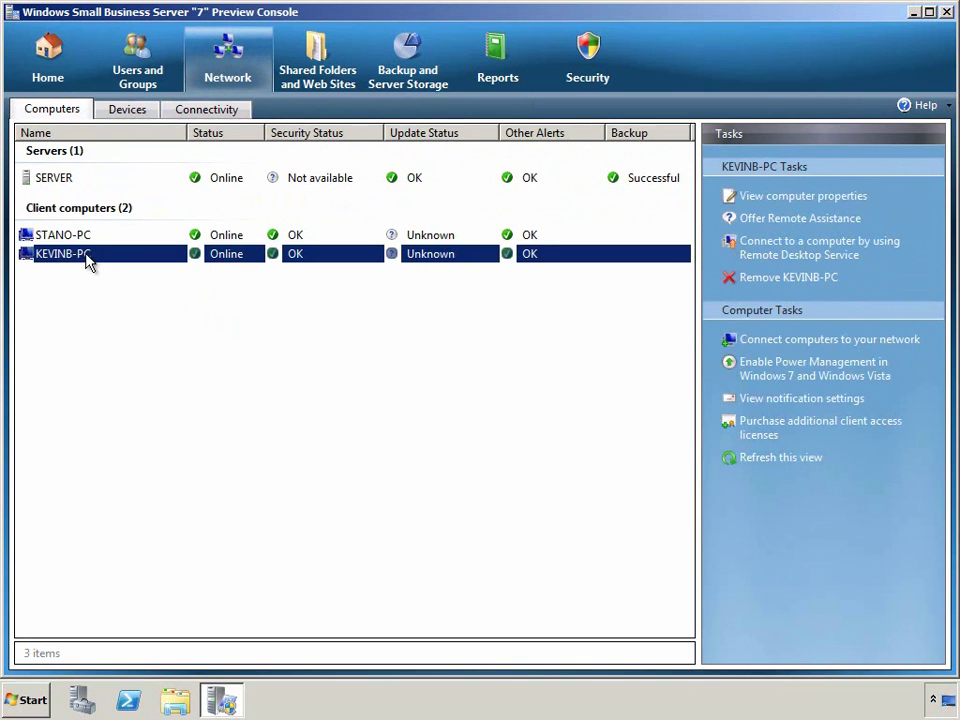
{"action": "left_click", "coordinate": [722, 200]}
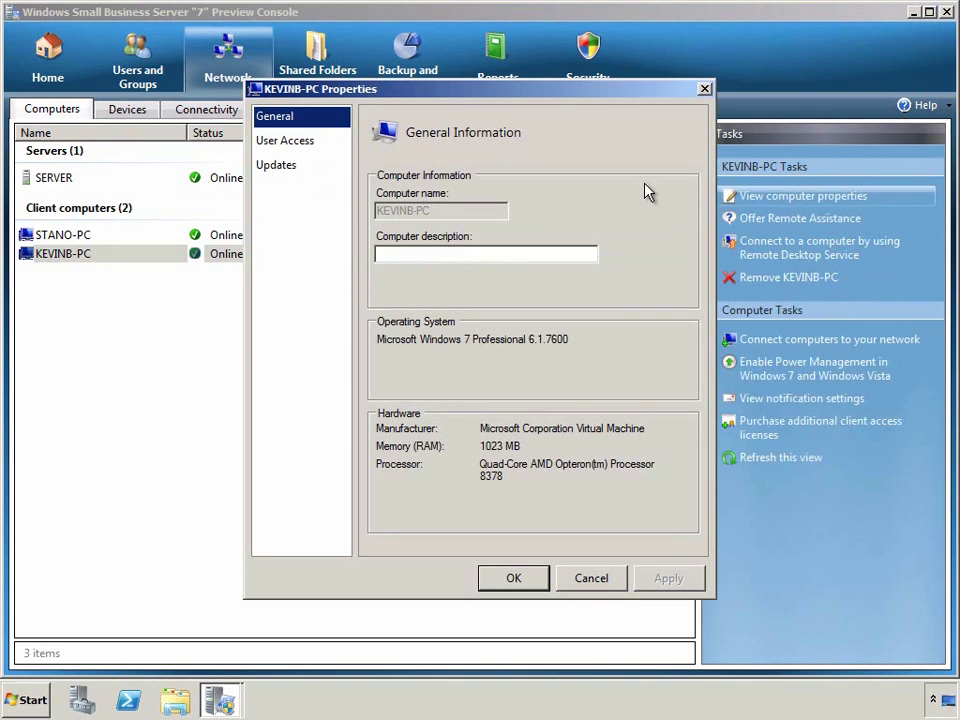
{"action": "left_click", "coordinate": [306, 148]}
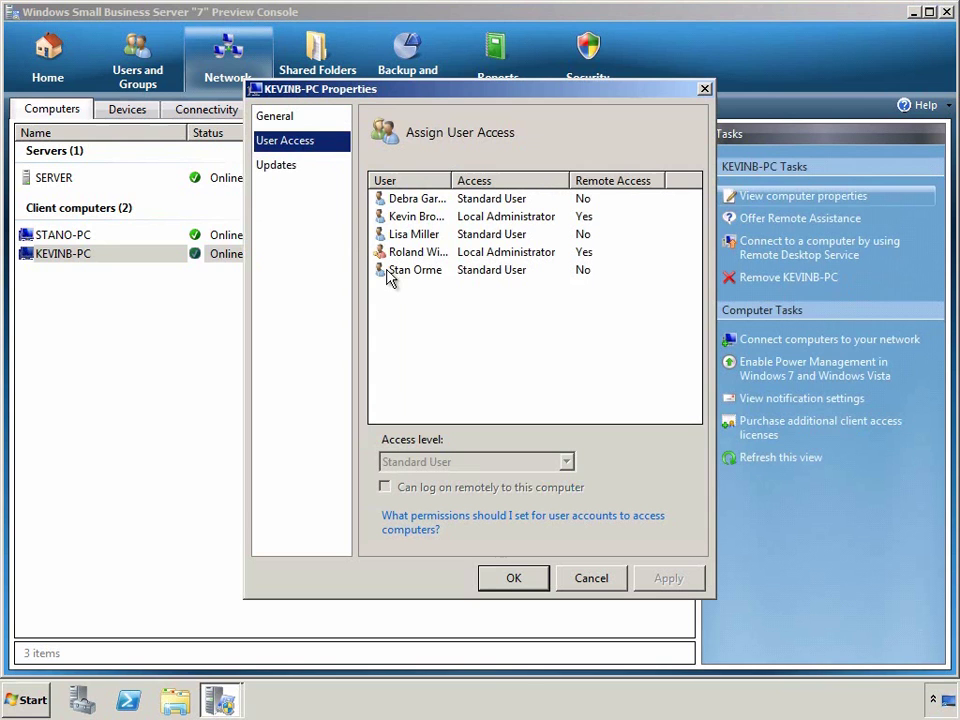
{"action": "left_click", "coordinate": [584, 217]}
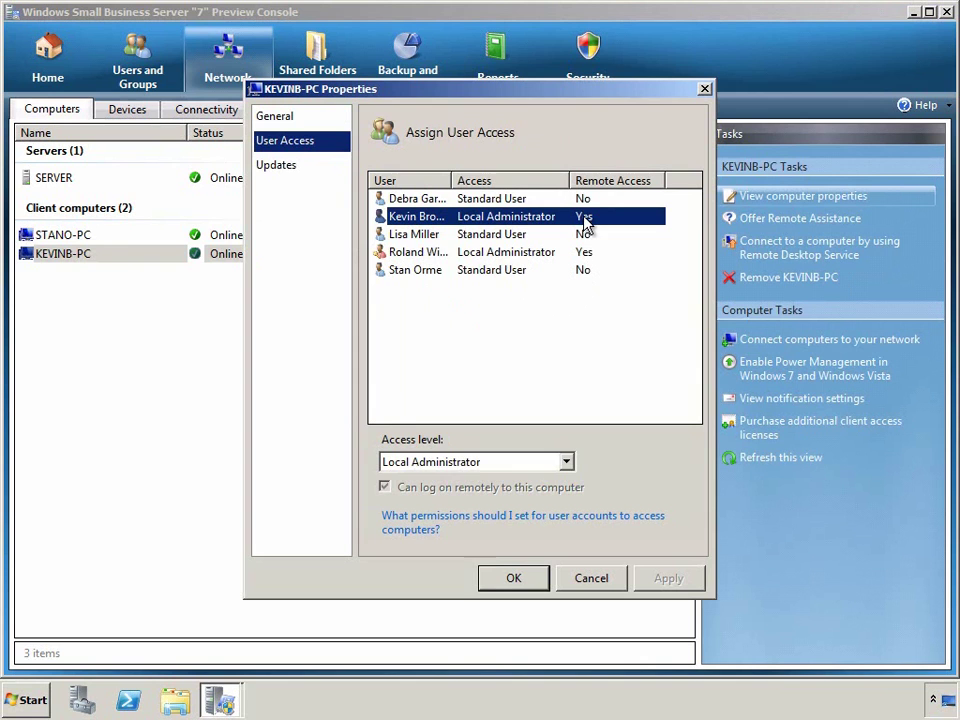
{"action": "left_click", "coordinate": [585, 256]}
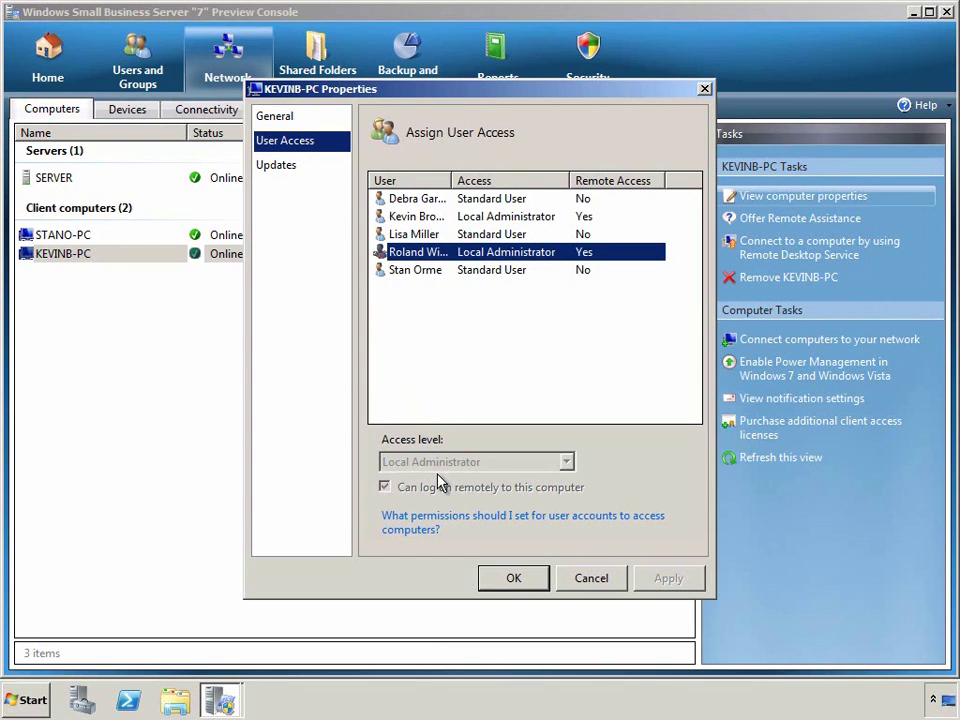
Change the computer owner's access level to Standard User and save the properties.
{"action": "left_click", "coordinate": [427, 219]}
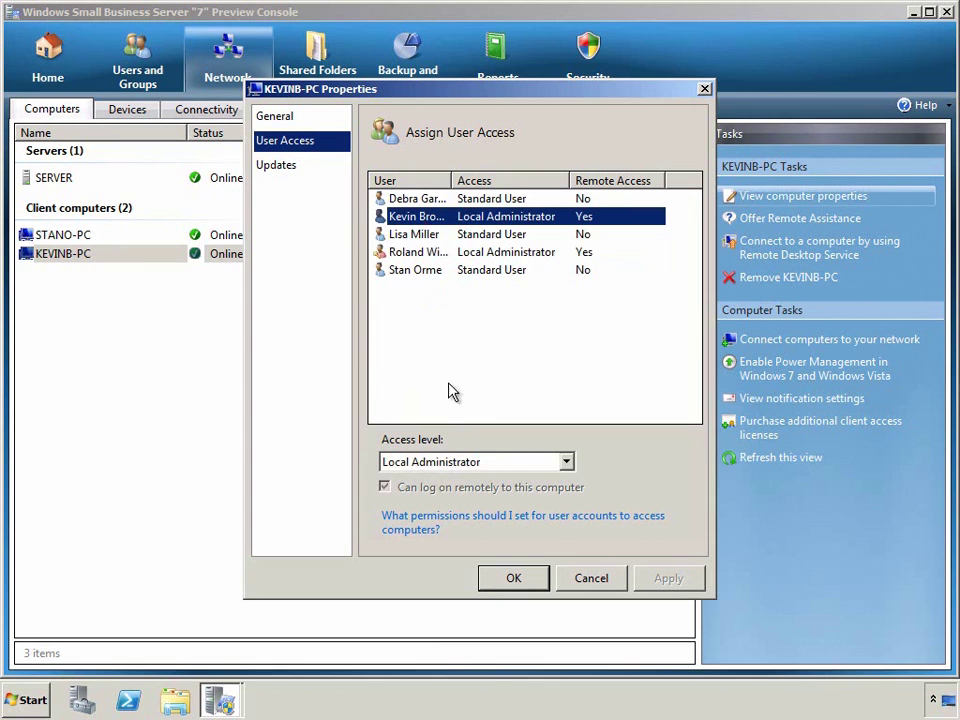
{"action": "left_click", "coordinate": [566, 463]}
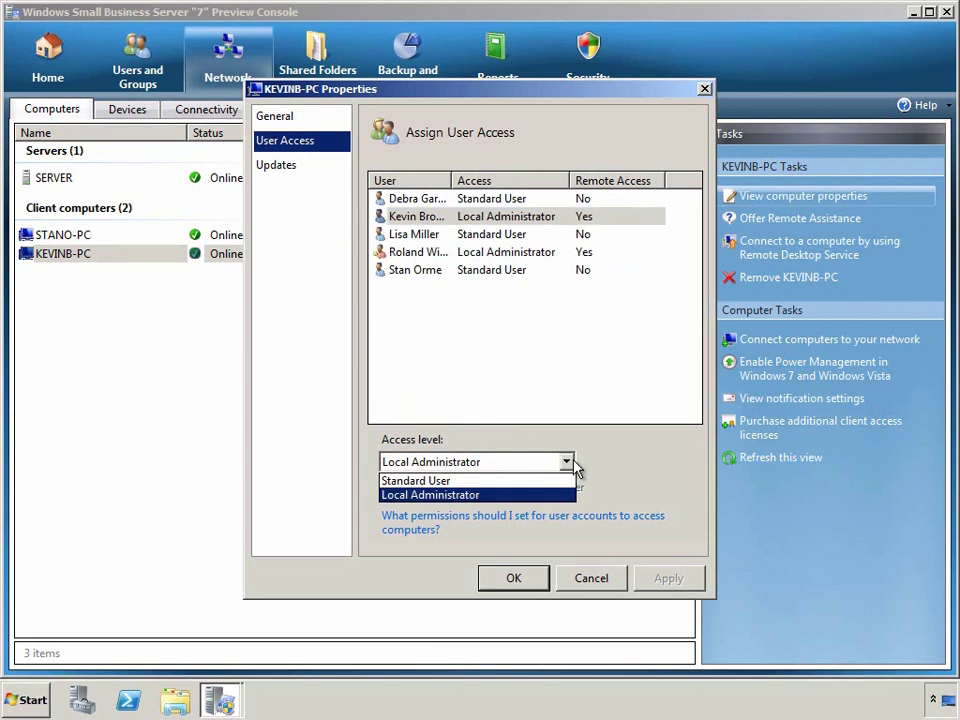
{"action": "left_click", "coordinate": [522, 482]}
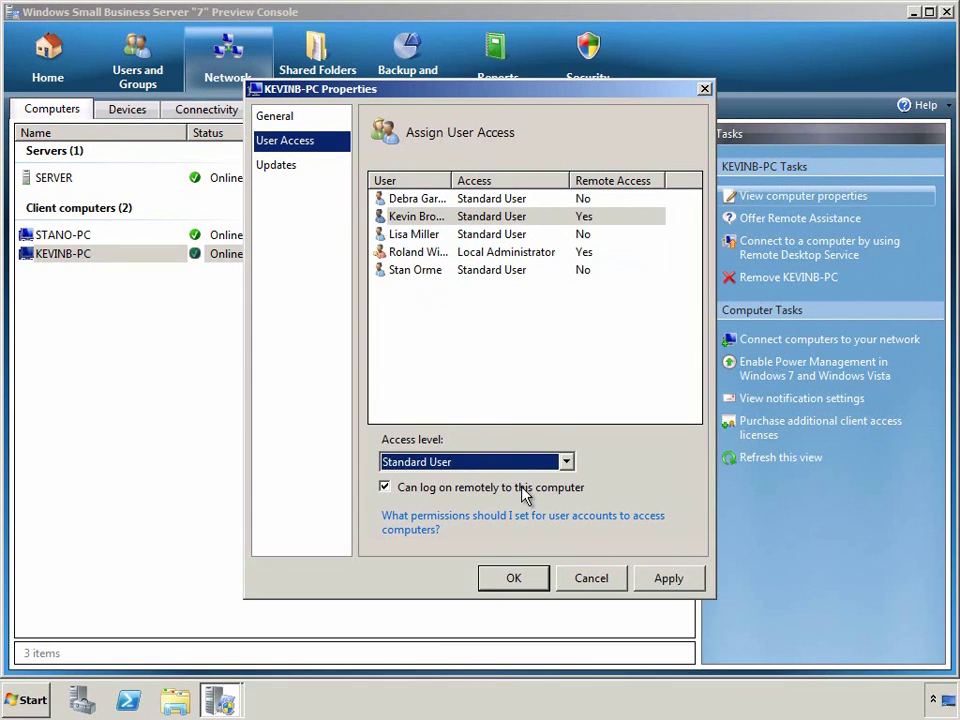
{"action": "key", "text": "Return"}
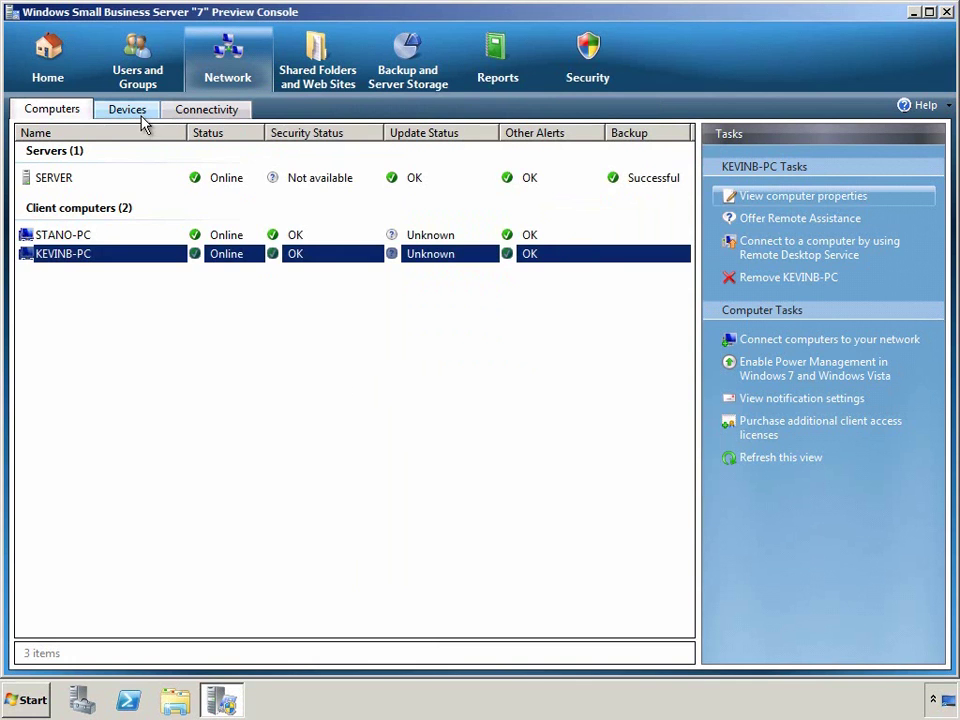
Review fax devices, printers, and the domain name, certificate and firewall settings, then show shared folders.
{"action": "left_click", "coordinate": [142, 118]}
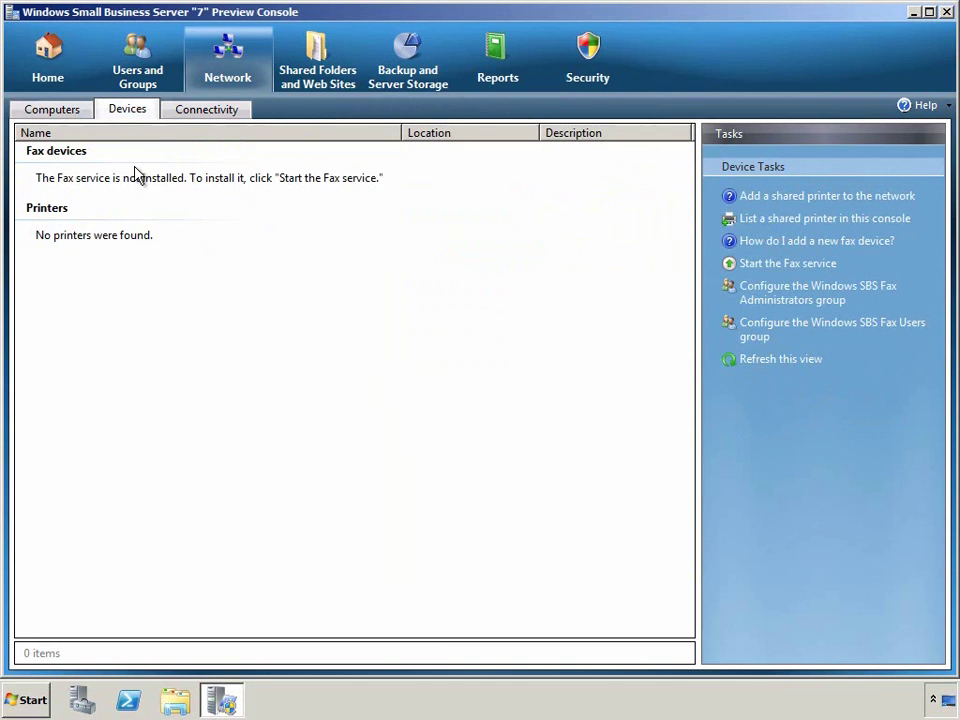
{"action": "left_click", "coordinate": [181, 117]}
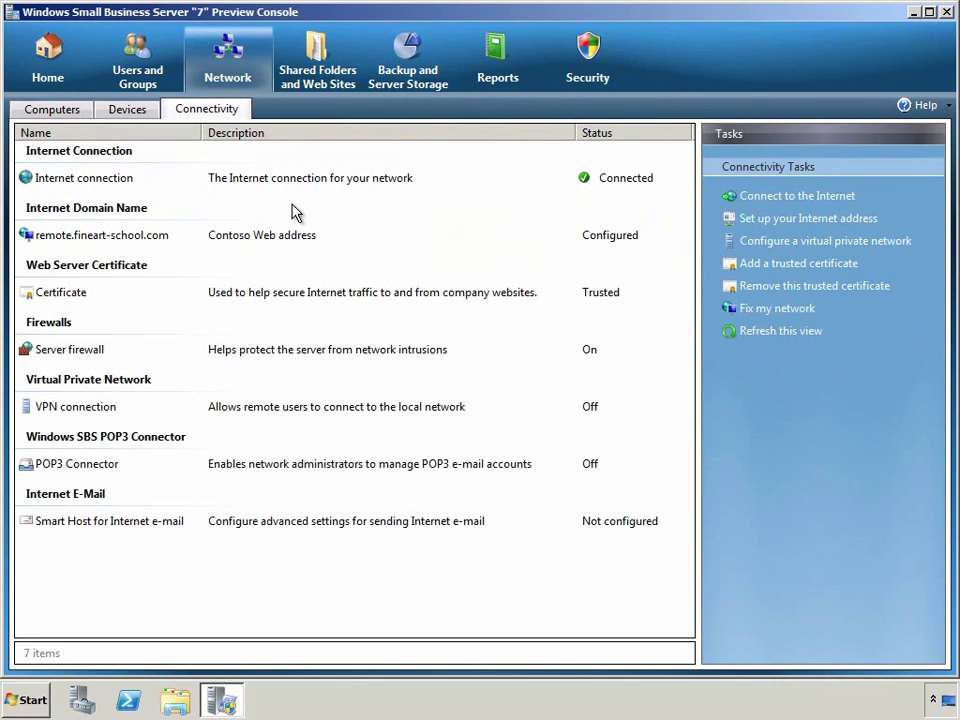
{"action": "left_click", "coordinate": [314, 247]}
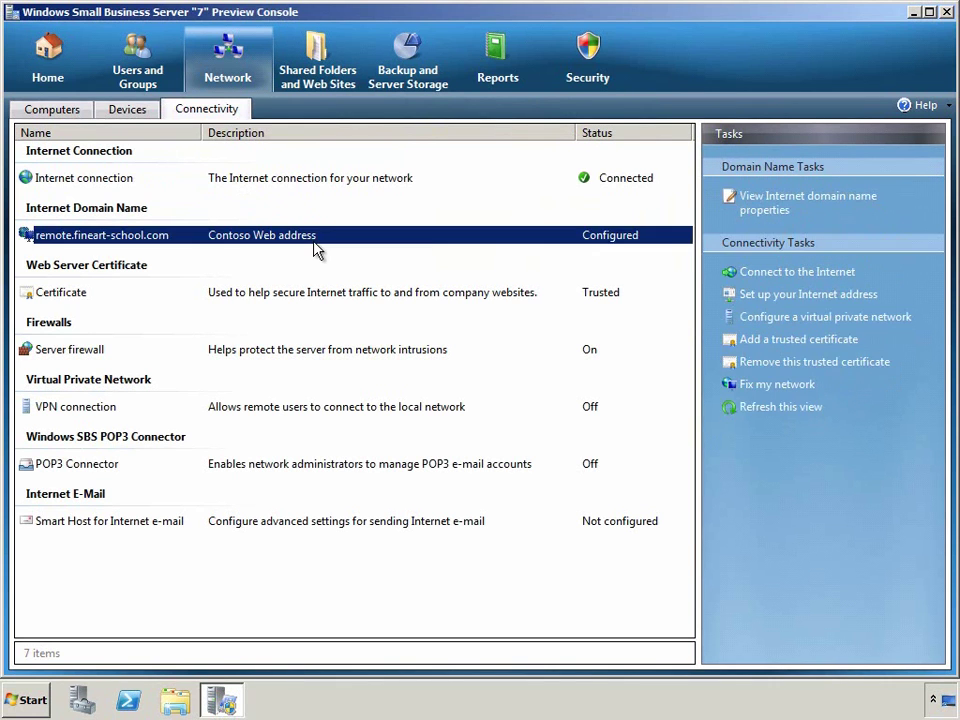
{"action": "left_click", "coordinate": [314, 297]}
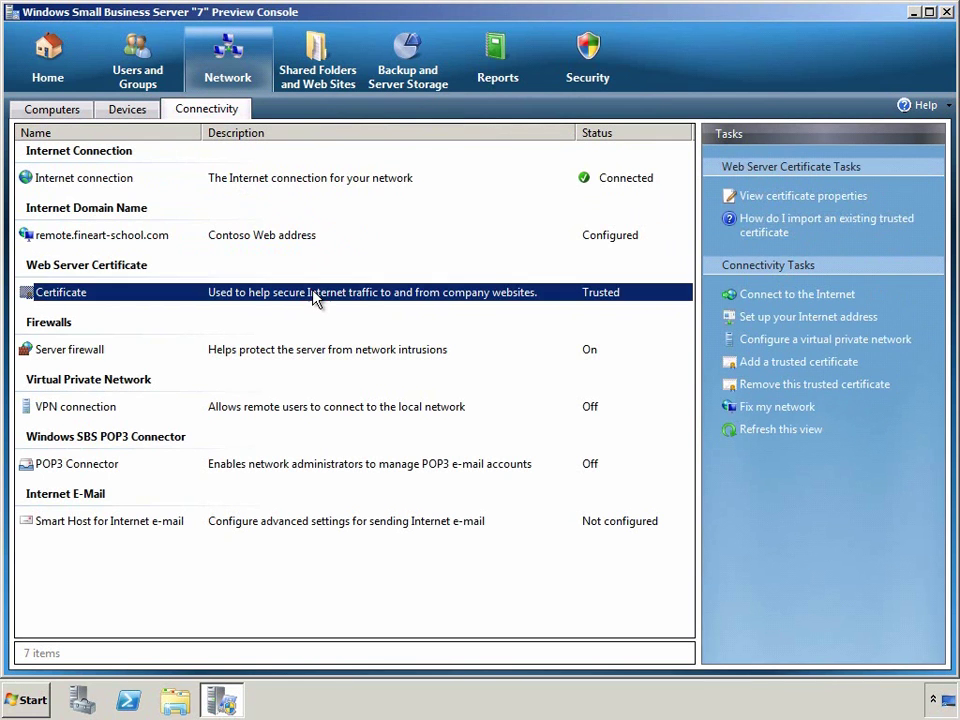
{"action": "left_click", "coordinate": [313, 356]}
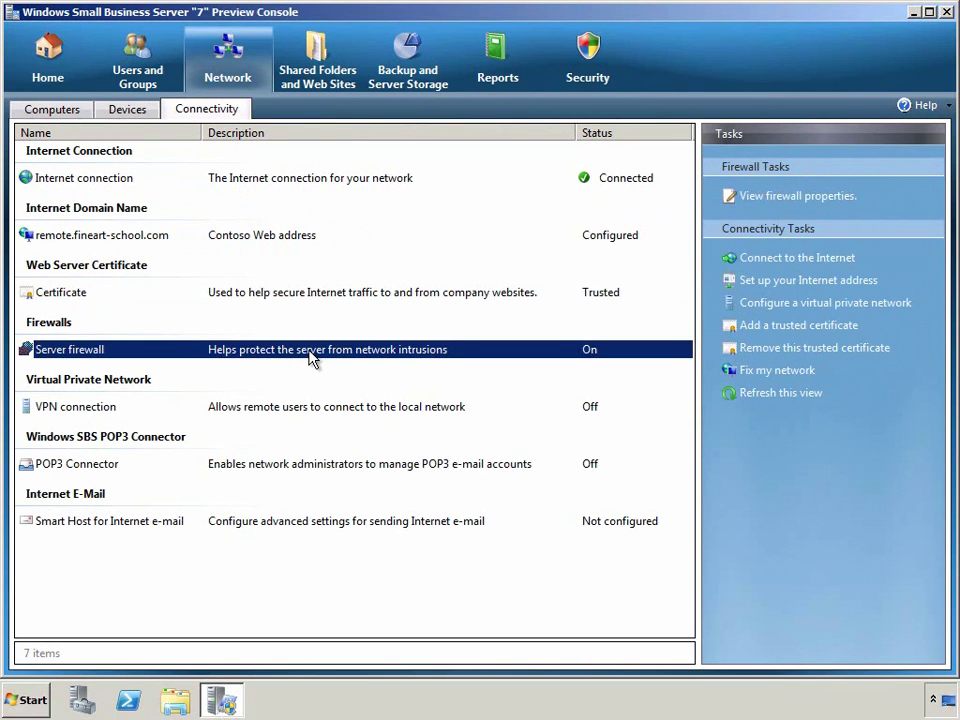
{"action": "left_click", "coordinate": [320, 80]}
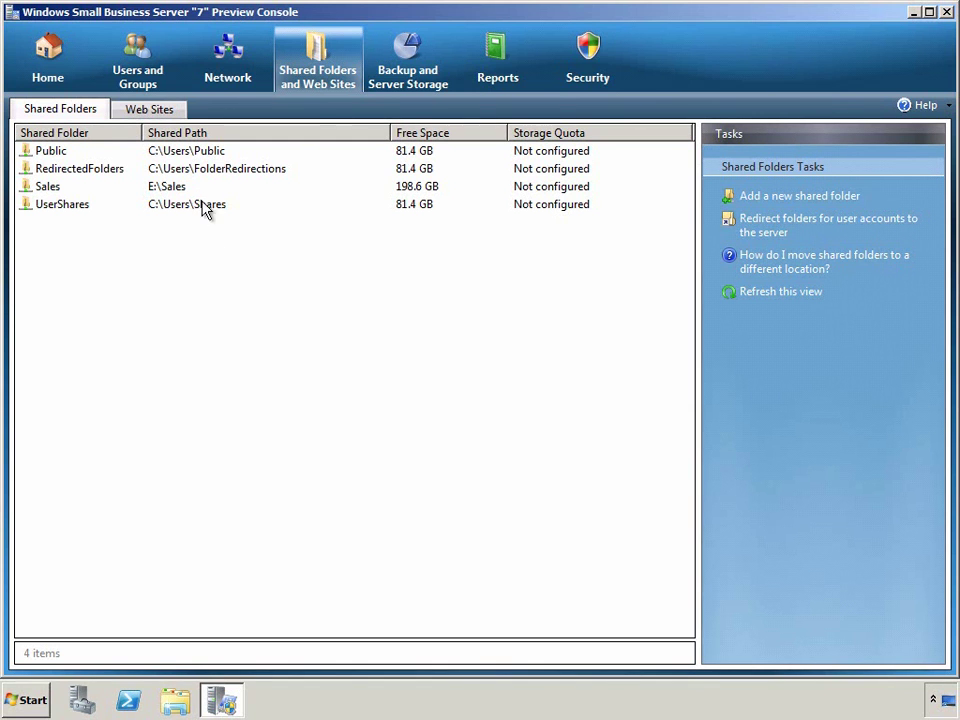
Inspect the Remote Web Workplace, Outlook Web Access and Internal Web sites, then show the backup page.
{"action": "left_click", "coordinate": [148, 109]}
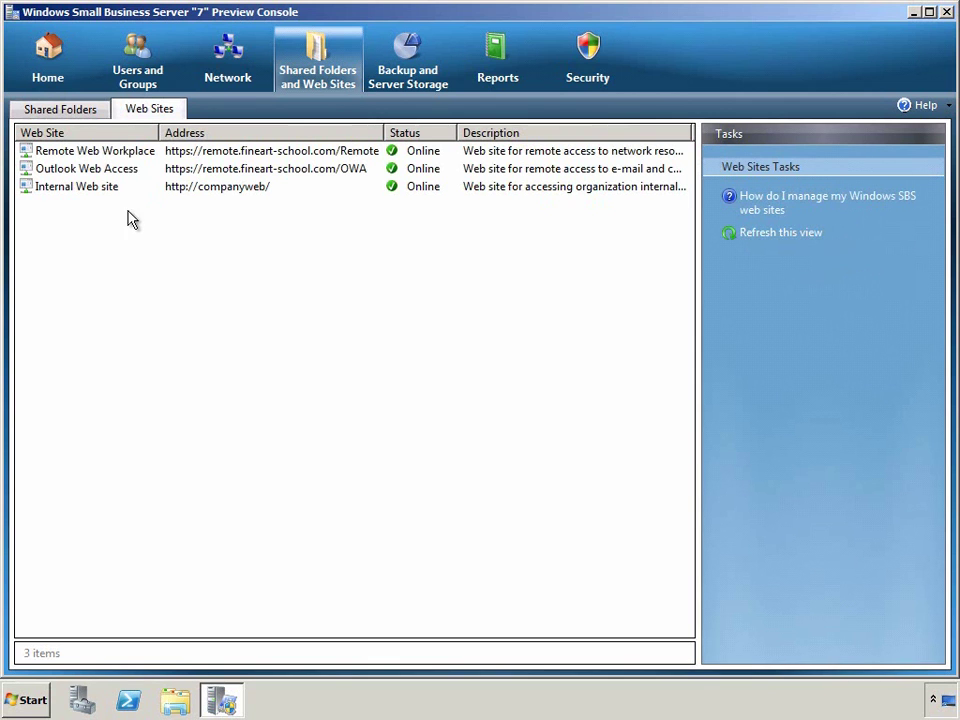
{"action": "left_click", "coordinate": [128, 154]}
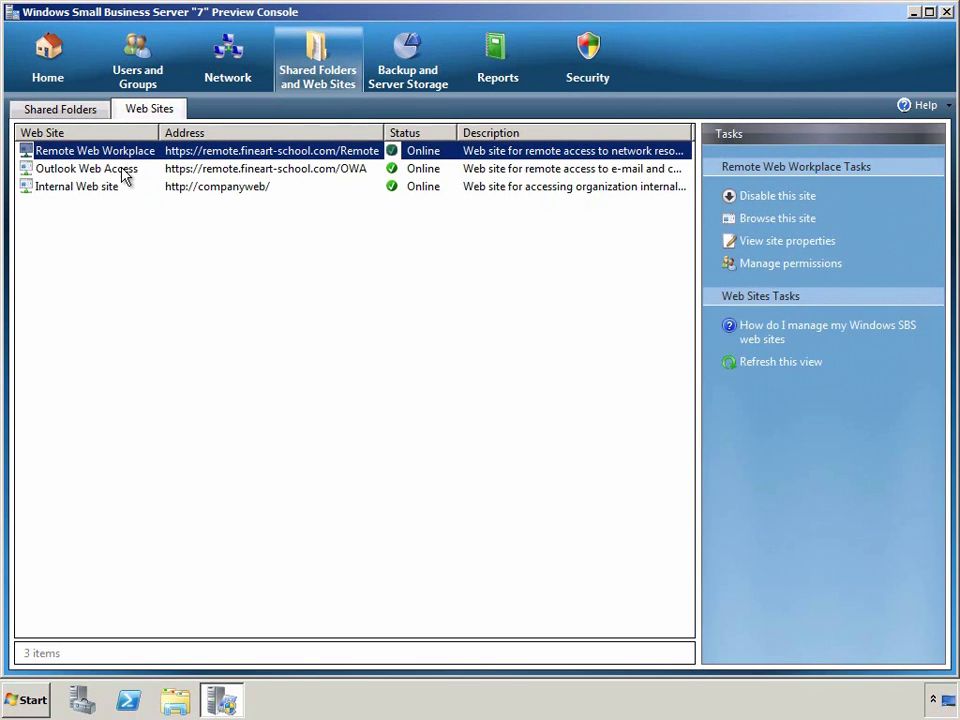
{"action": "left_click", "coordinate": [124, 173]}
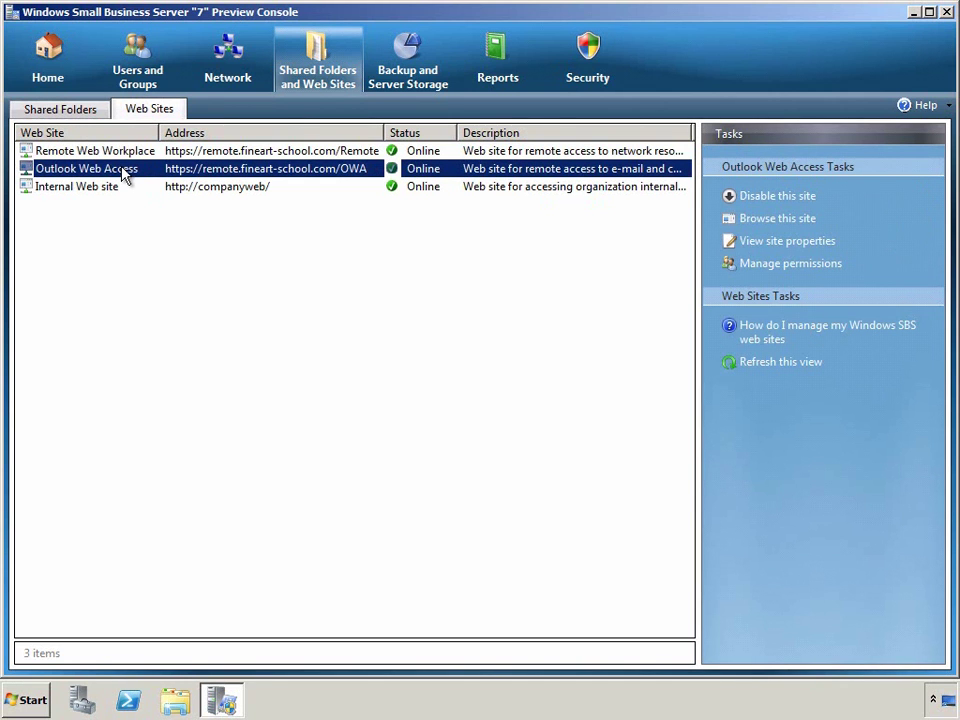
{"action": "left_click", "coordinate": [112, 189]}
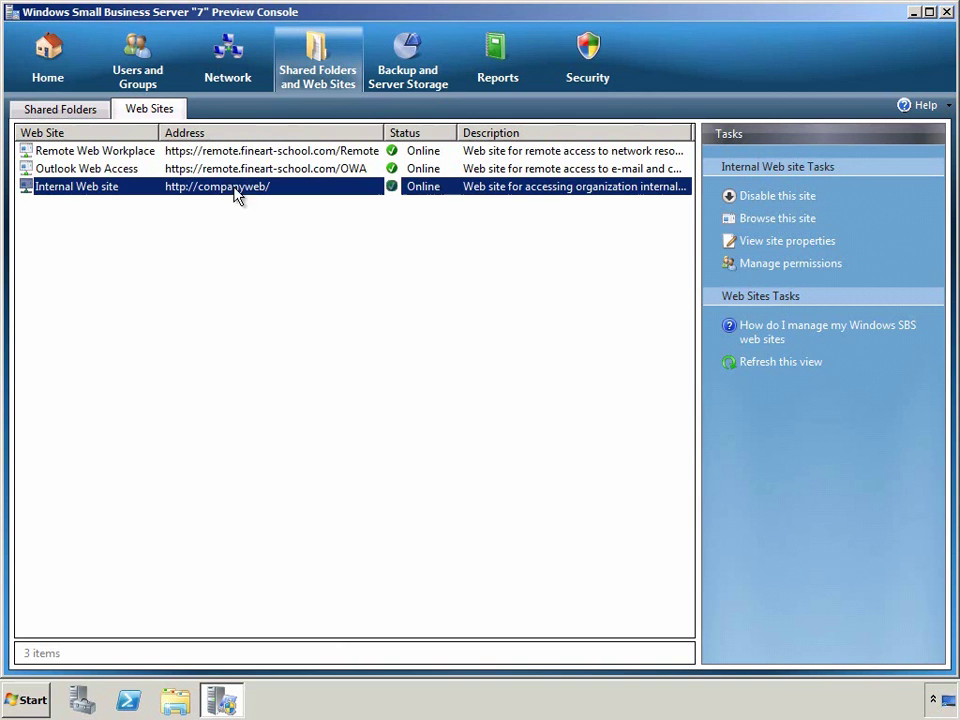
{"action": "left_click", "coordinate": [403, 84]}
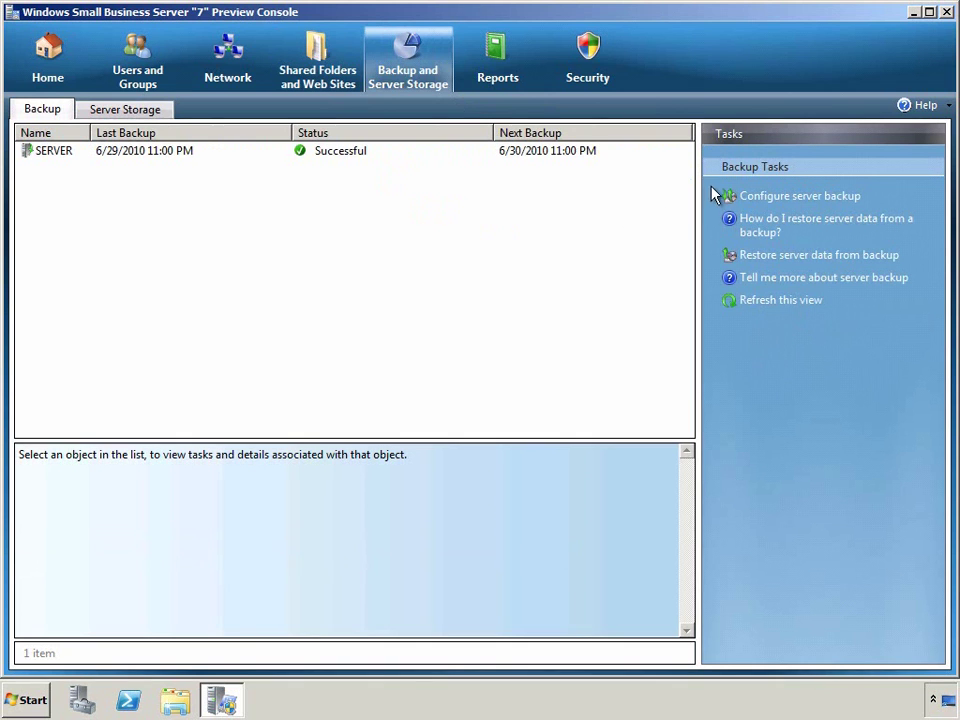
Review SERVER's backup schedule and space usage on Data (E:) and Local Disk (C:), then show Reports.
{"action": "left_click", "coordinate": [590, 153]}
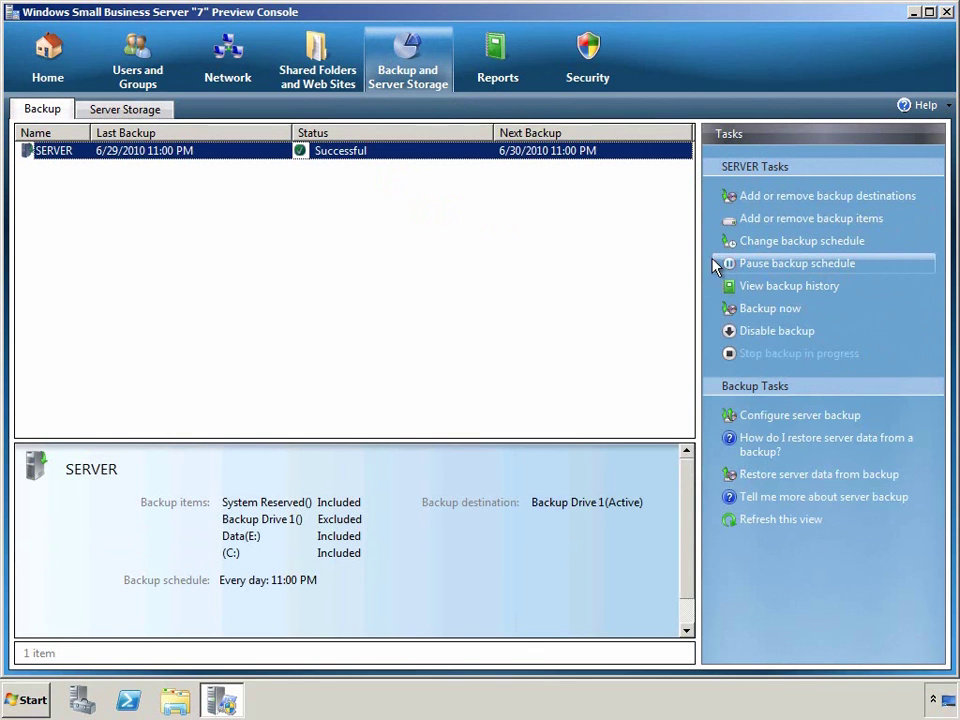
{"action": "left_click", "coordinate": [148, 112]}
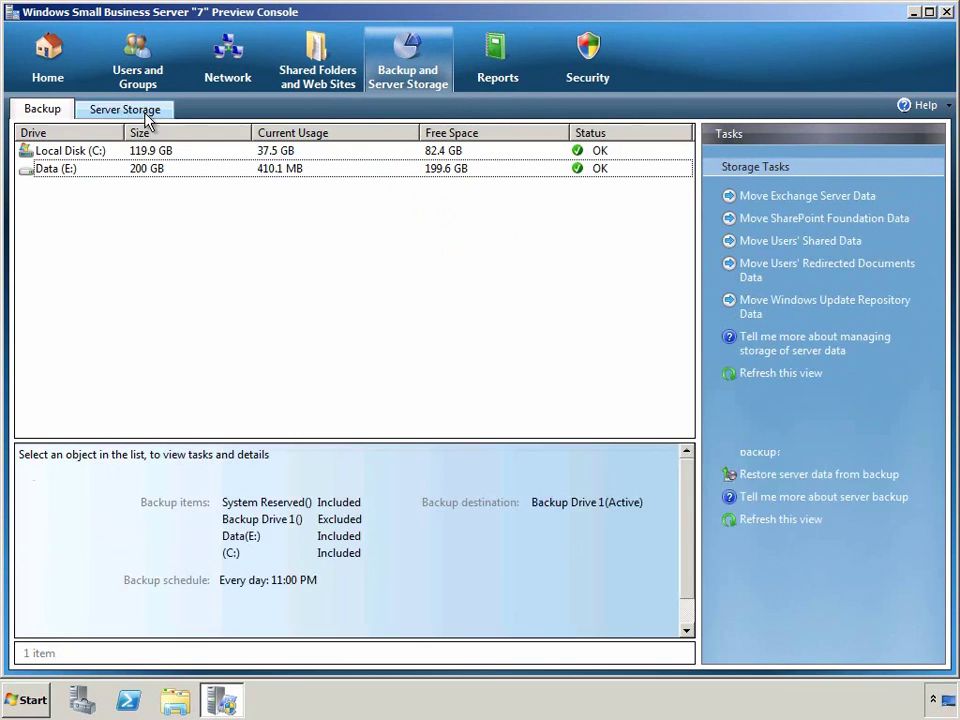
{"action": "left_click", "coordinate": [117, 170]}
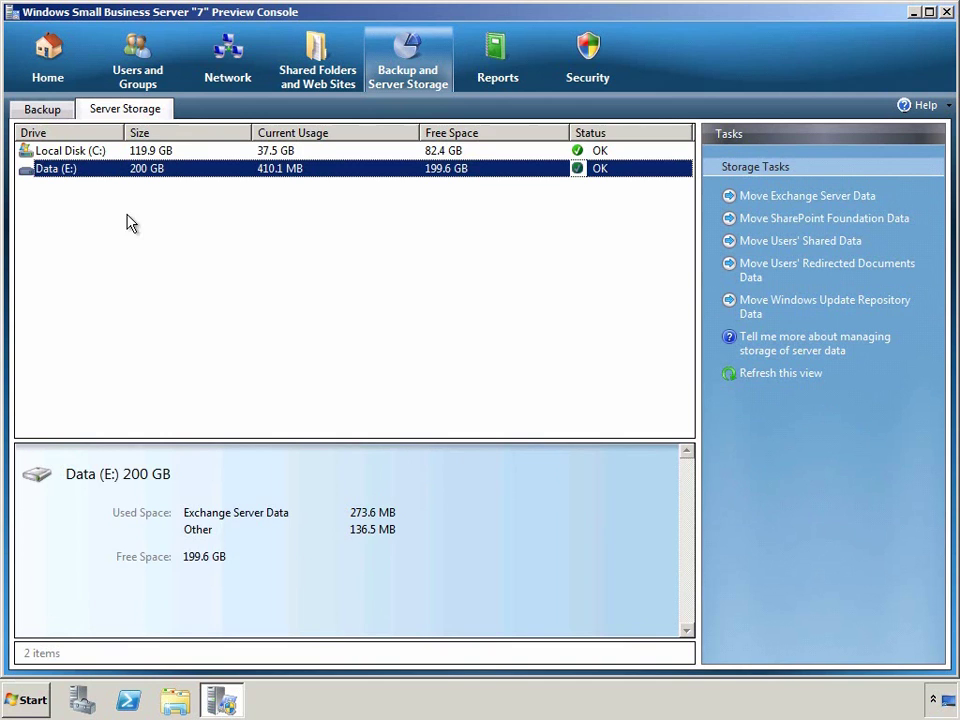
{"action": "left_click", "coordinate": [95, 150]}
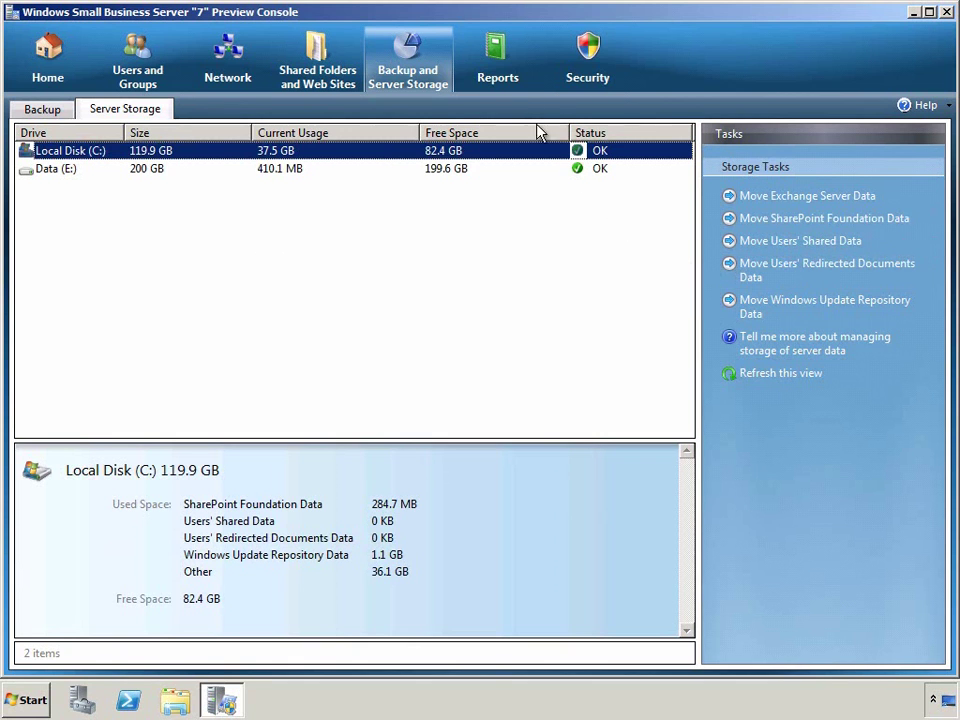
{"action": "left_click", "coordinate": [507, 75]}
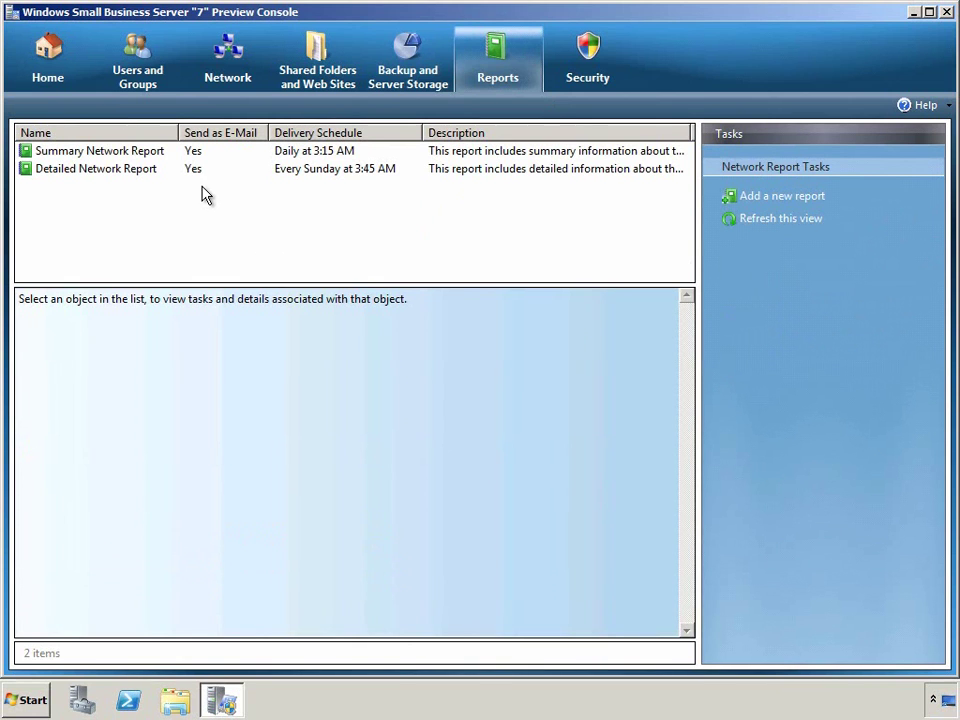
Preview the Summary Network Report, then the Detailed Network Report of June 27, 2010.
{"action": "left_click", "coordinate": [148, 156]}
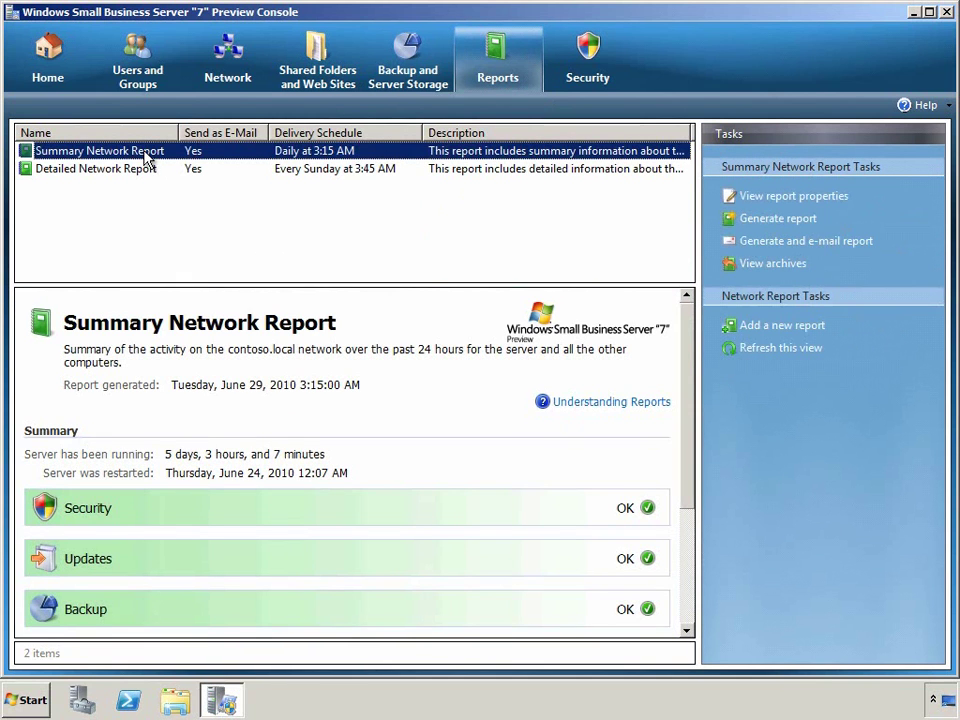
{"action": "left_click", "coordinate": [141, 176]}
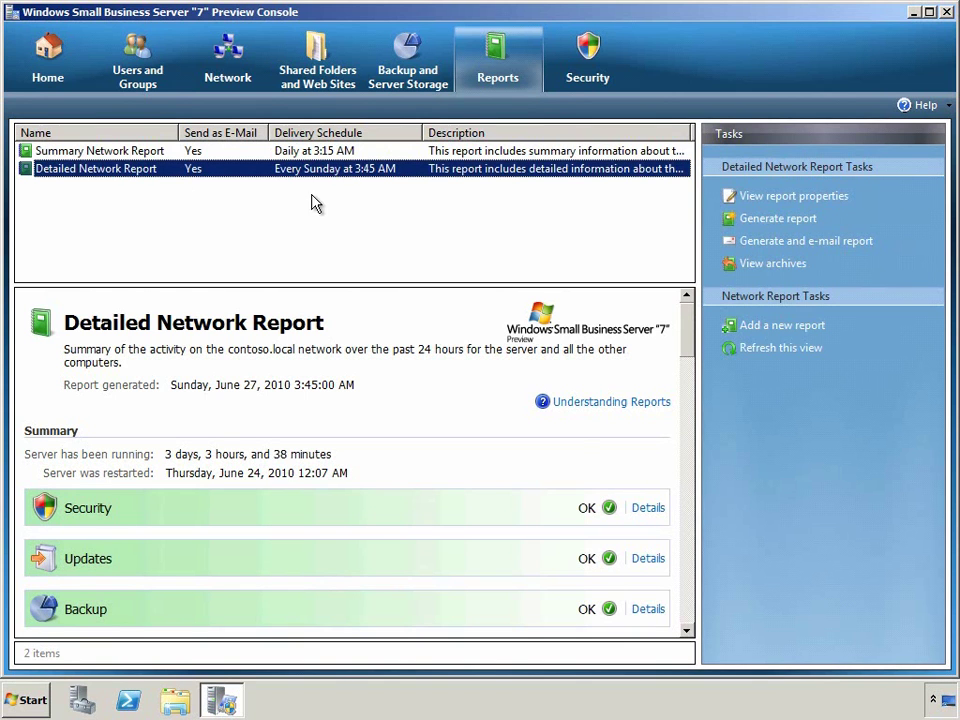
{"action": "left_click", "coordinate": [744, 199]}
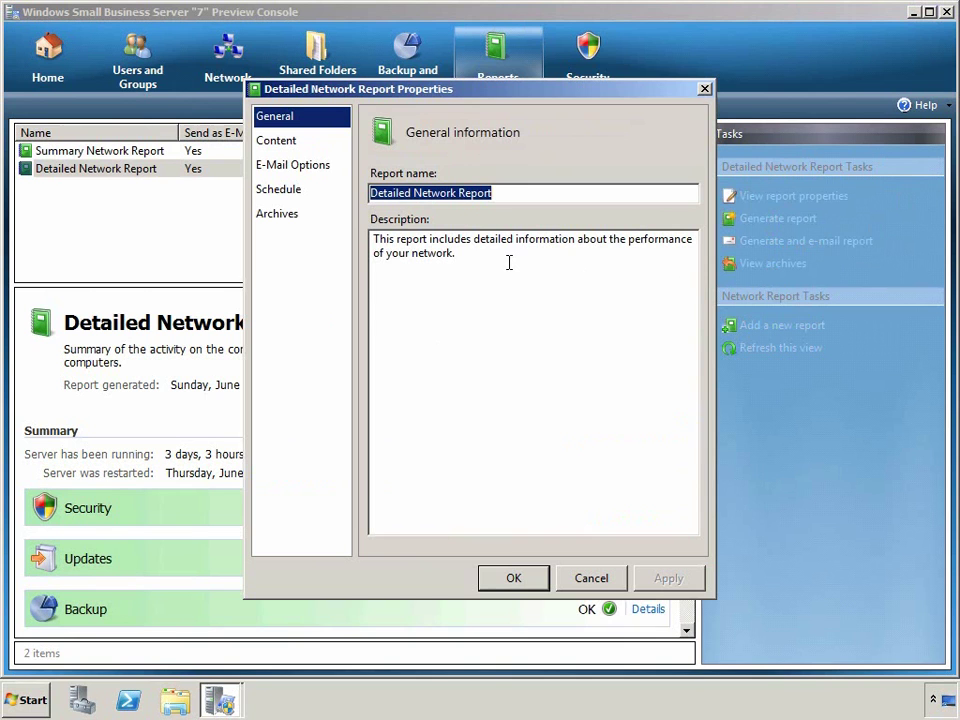
{"action": "left_click", "coordinate": [299, 150]}
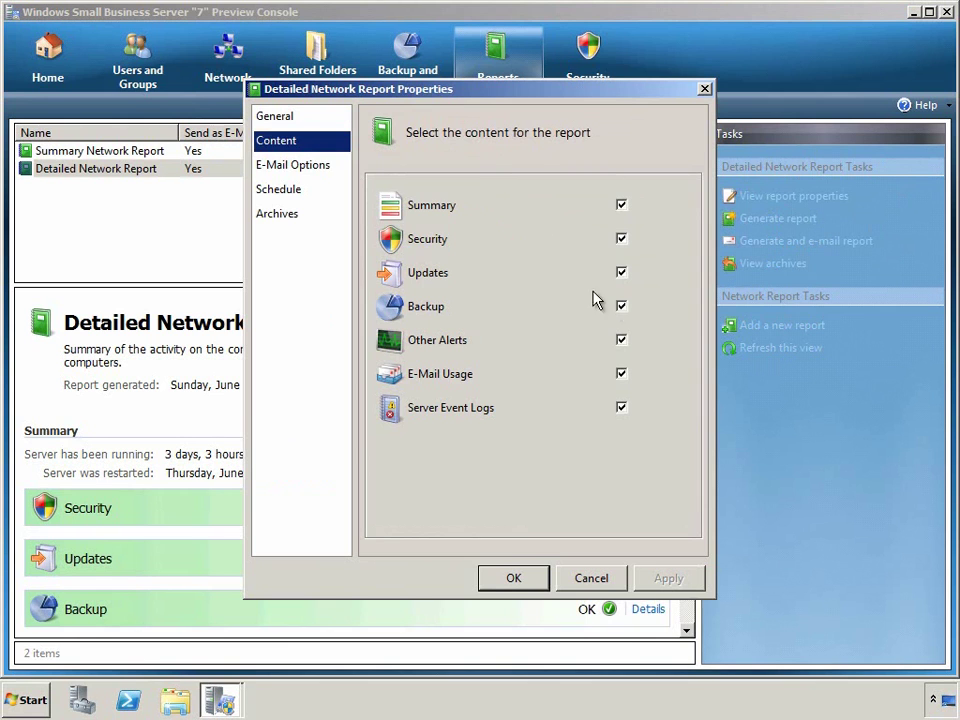
{"action": "left_click", "coordinate": [334, 165]}
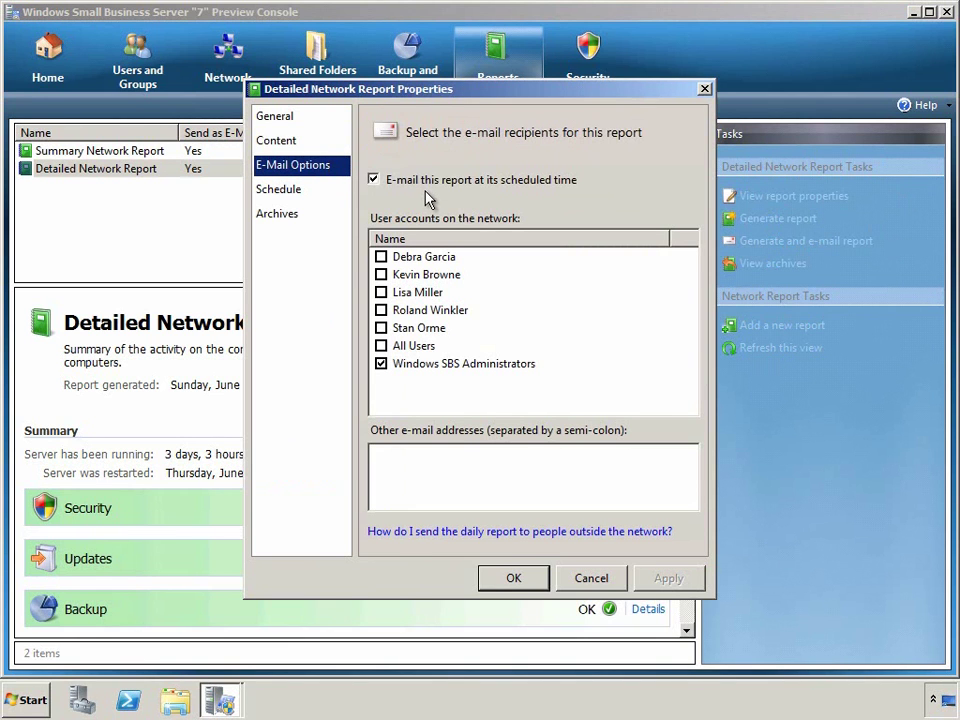
{"action": "left_click", "coordinate": [302, 190]}
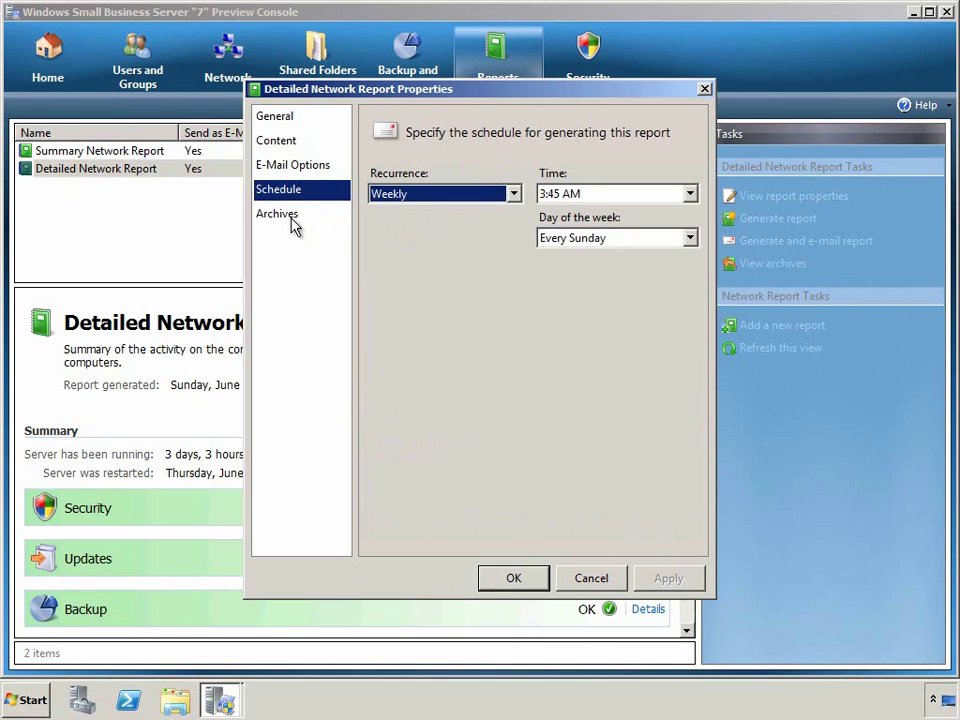
{"action": "left_click", "coordinate": [290, 215]}
{"action": "left_click", "coordinate": [419, 258]}
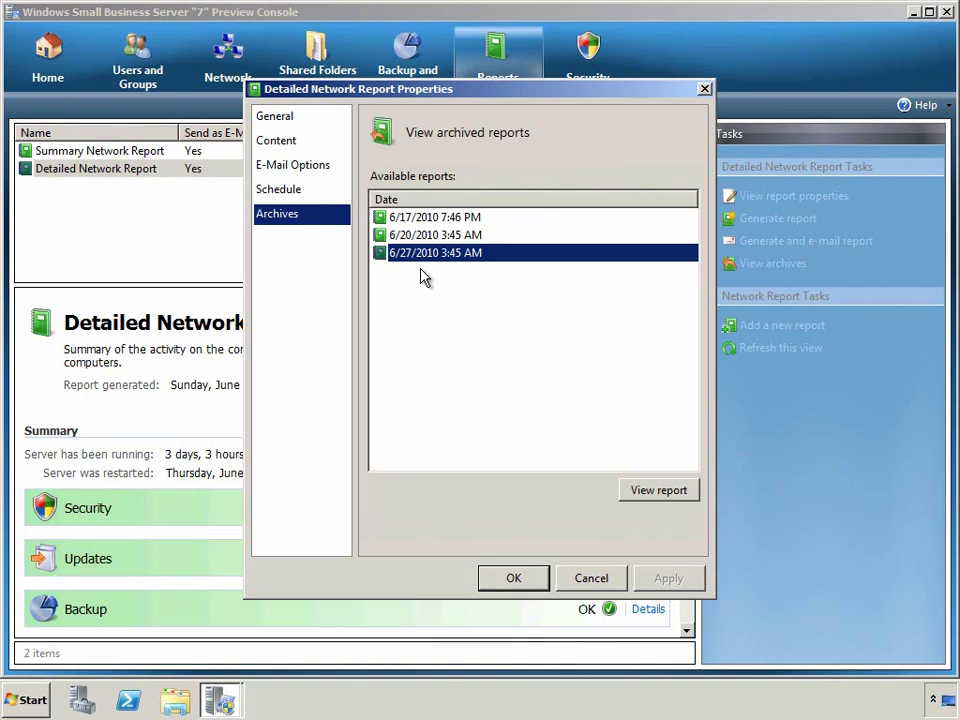
{"action": "left_click", "coordinate": [598, 577]}
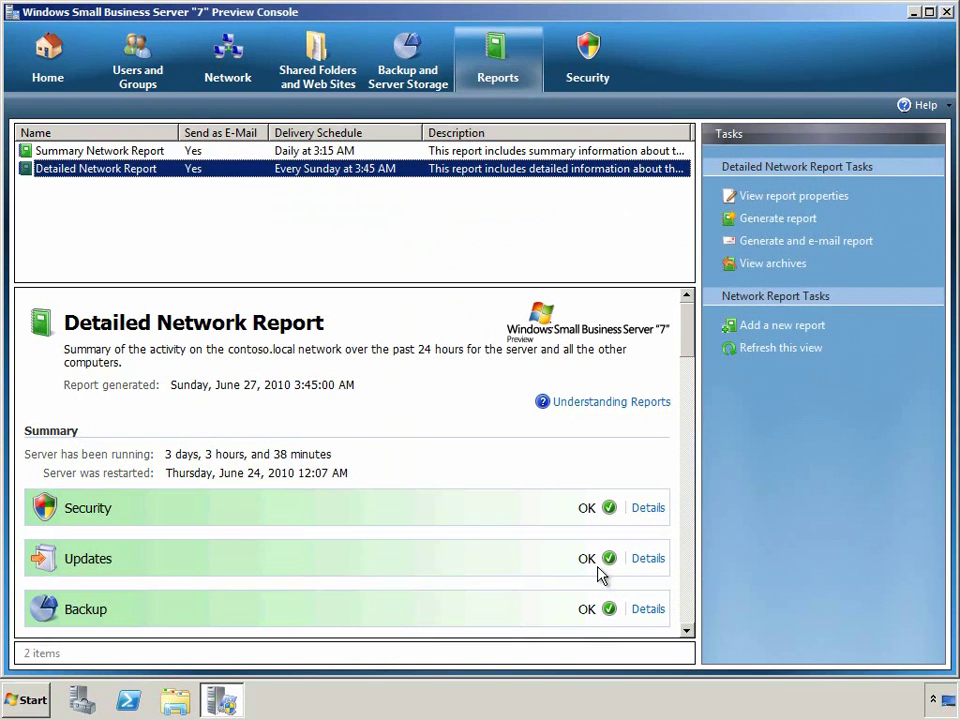
Check virus, spyware, client firewall, spam and server firewall status on the Security page.
{"action": "left_click", "coordinate": [587, 58]}
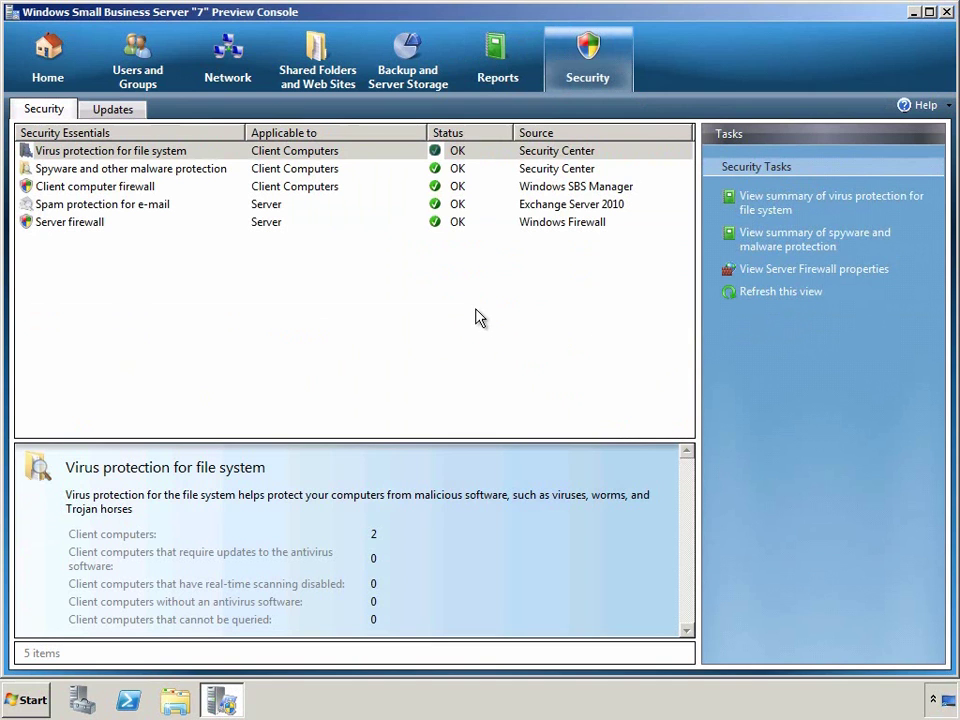
{"action": "left_click", "coordinate": [358, 152]}
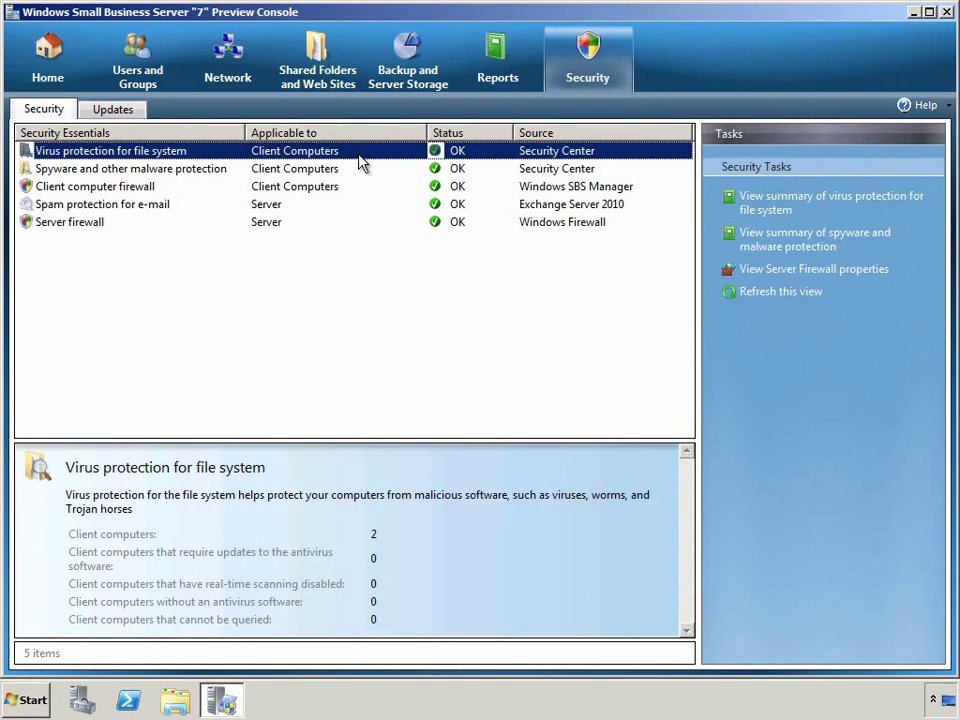
{"action": "left_click", "coordinate": [358, 169]}
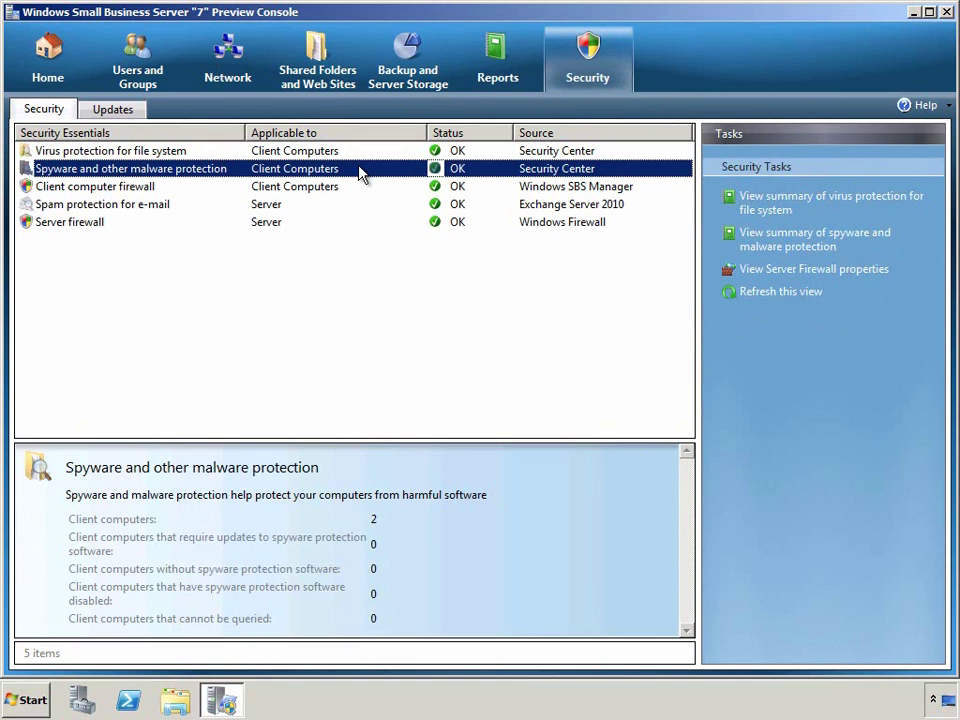
{"action": "left_click", "coordinate": [397, 186]}
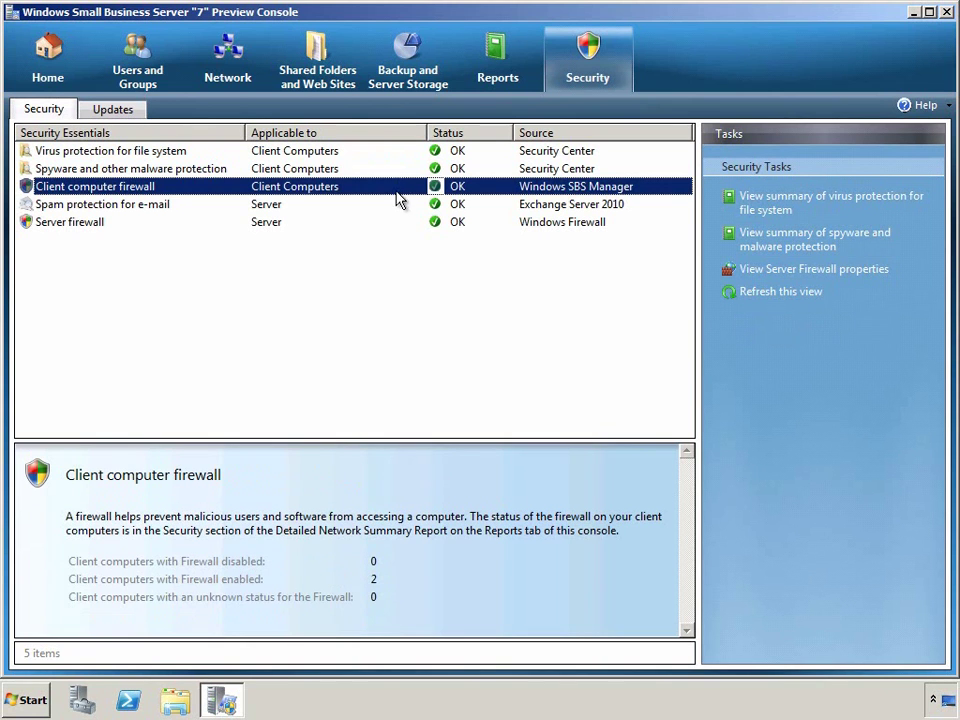
{"action": "left_click", "coordinate": [387, 212]}
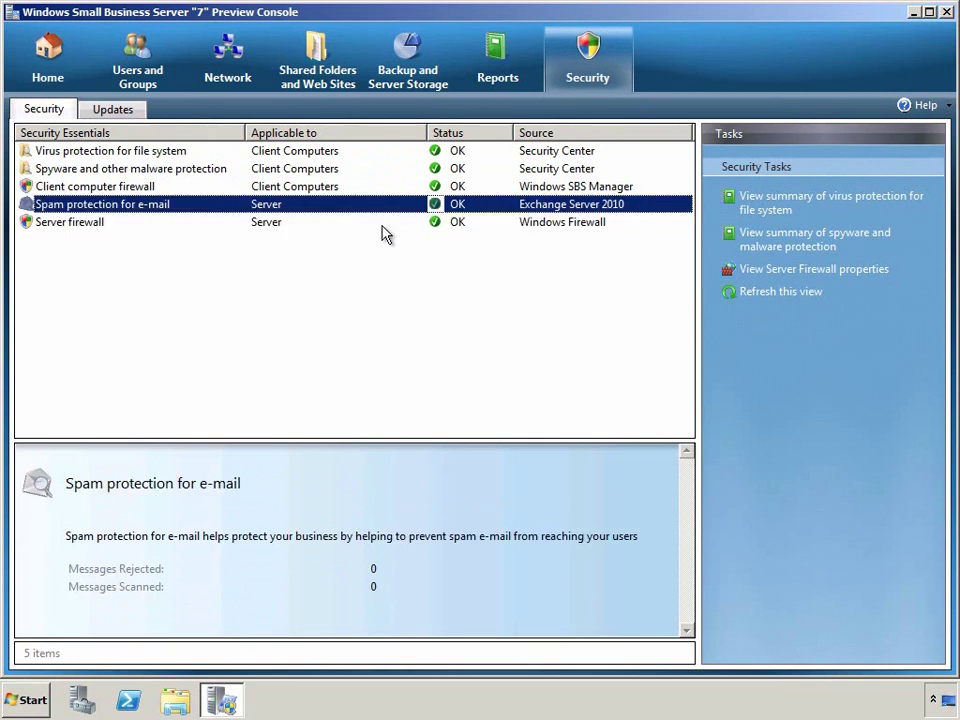
{"action": "left_click", "coordinate": [382, 226]}
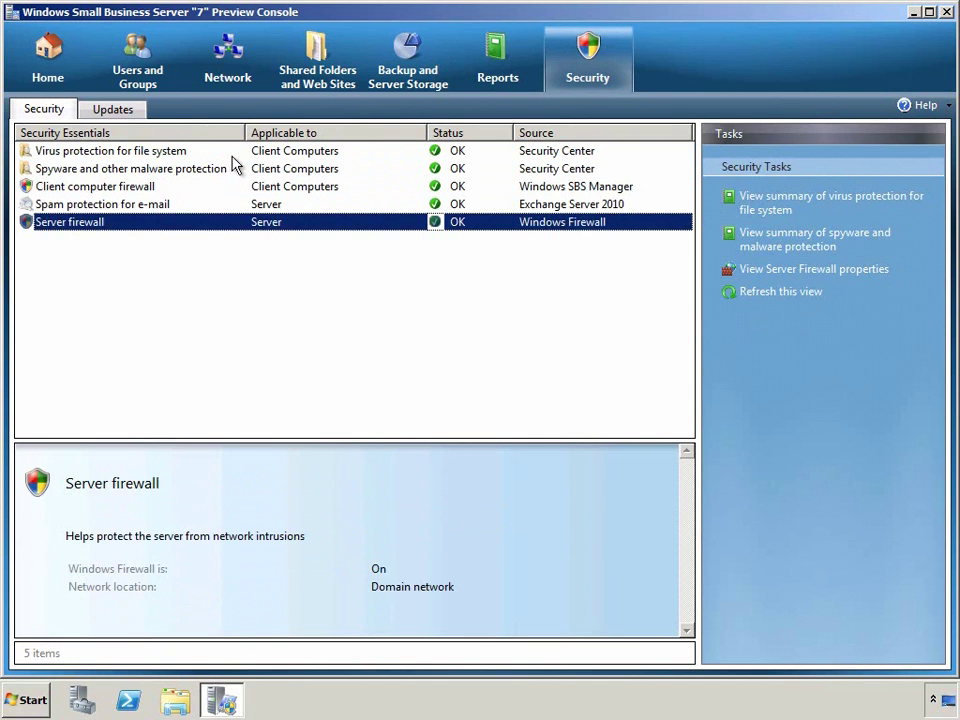
Look over the client update level and update schedule, cancel without saving, then show network connectivity.
{"action": "left_click", "coordinate": [140, 112]}
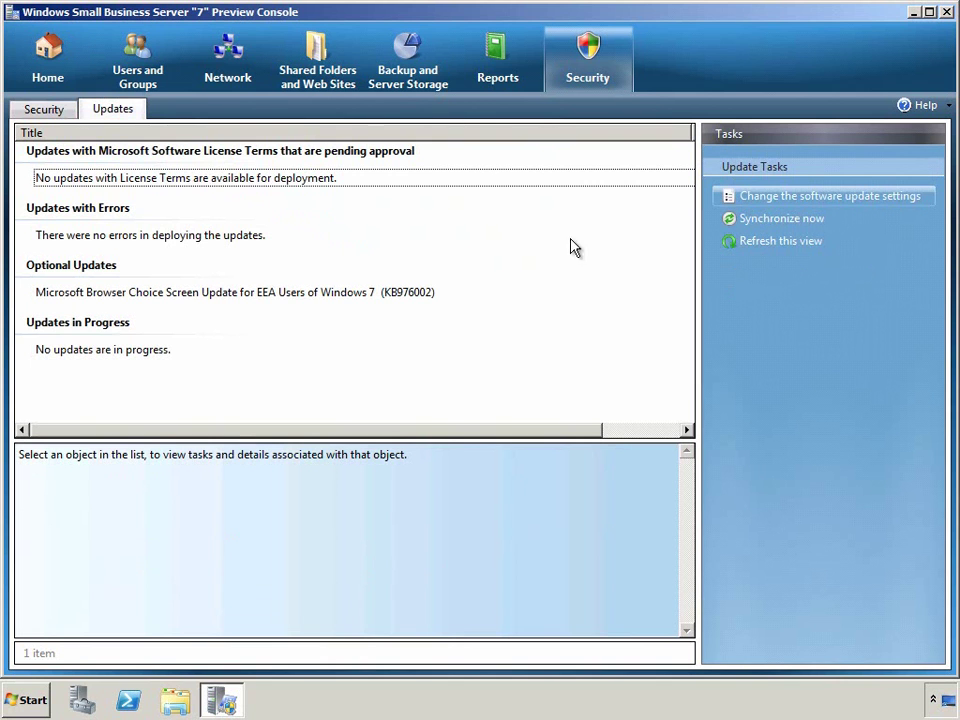
{"action": "left_click", "coordinate": [759, 204]}
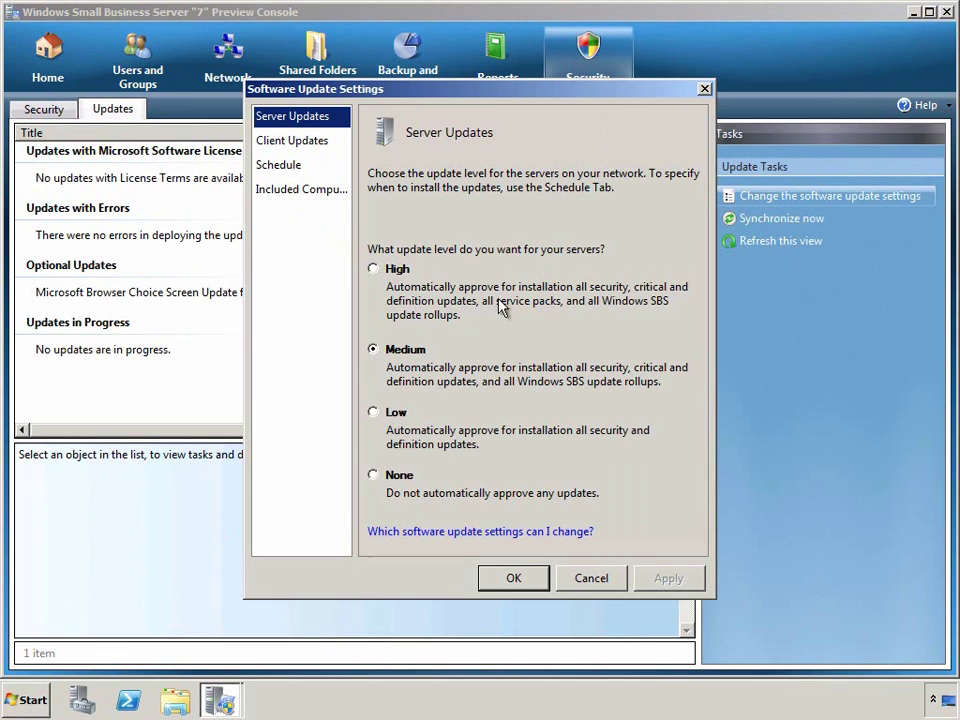
{"action": "left_click", "coordinate": [322, 142]}
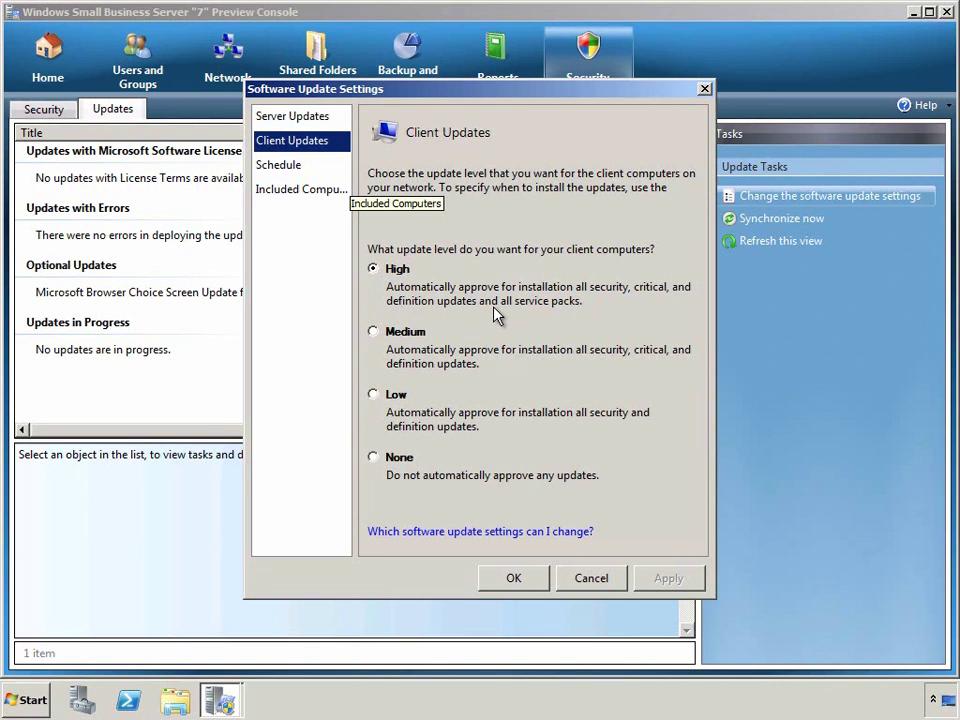
{"action": "left_click", "coordinate": [298, 167]}
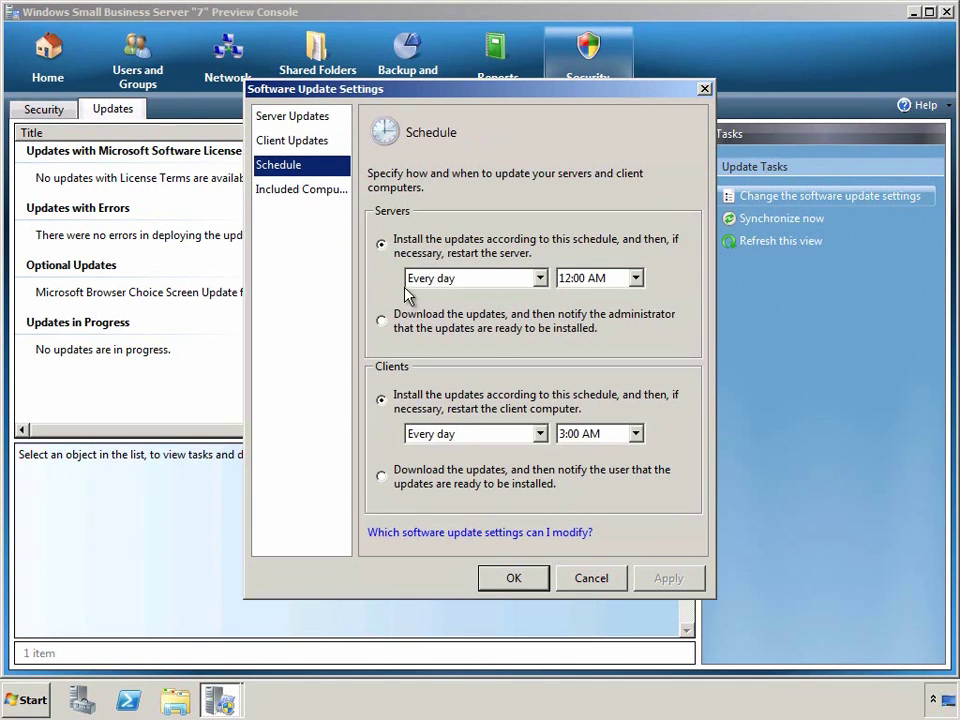
{"action": "left_click", "coordinate": [383, 322]}
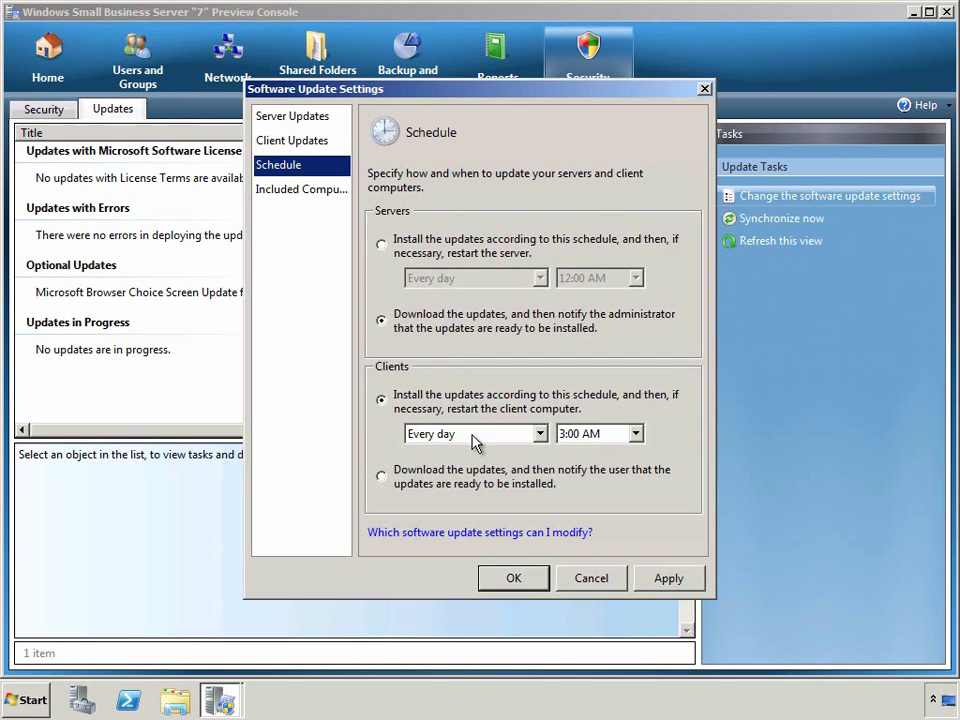
{"action": "left_click", "coordinate": [594, 581]}
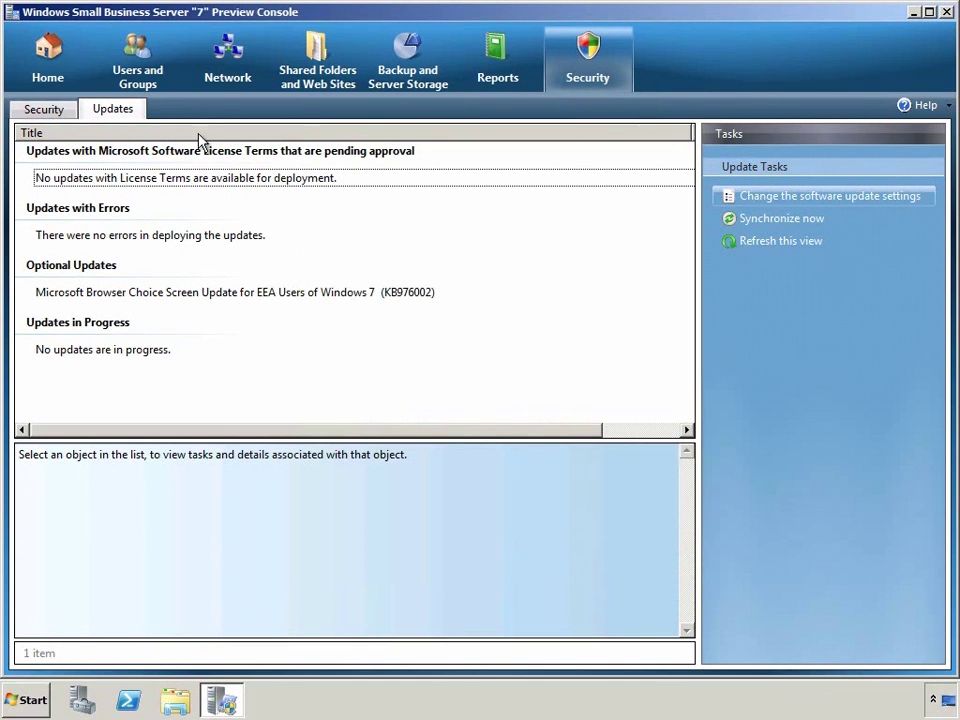
{"action": "left_click", "coordinate": [218, 86]}
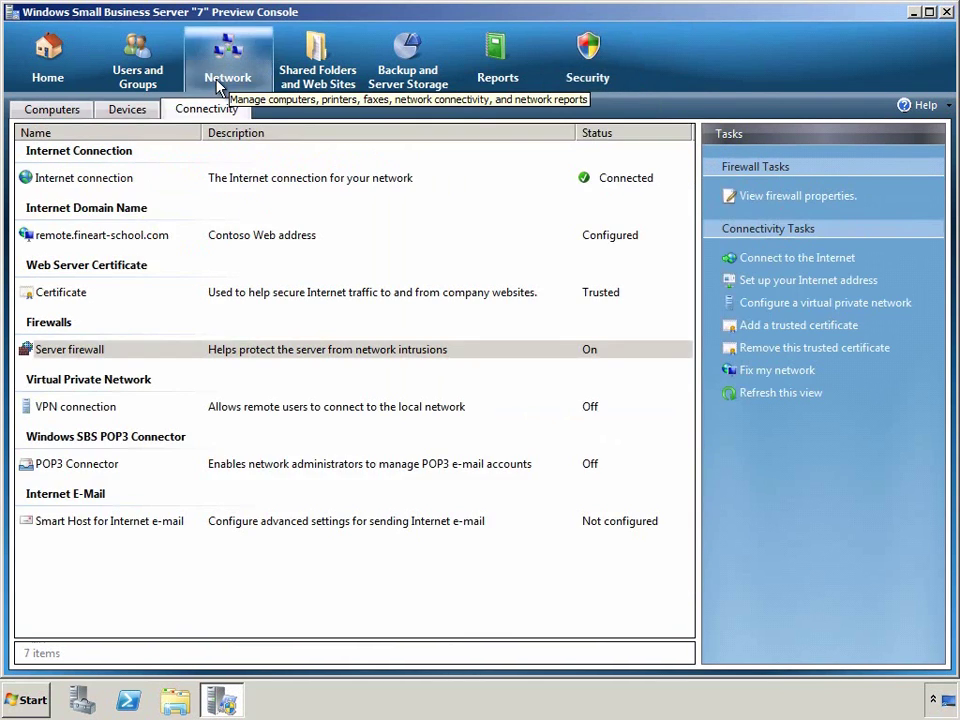
Cancel the domain change and System Properties dialogs, then close the System window.
{"action": "left_click", "coordinate": [68, 111]}
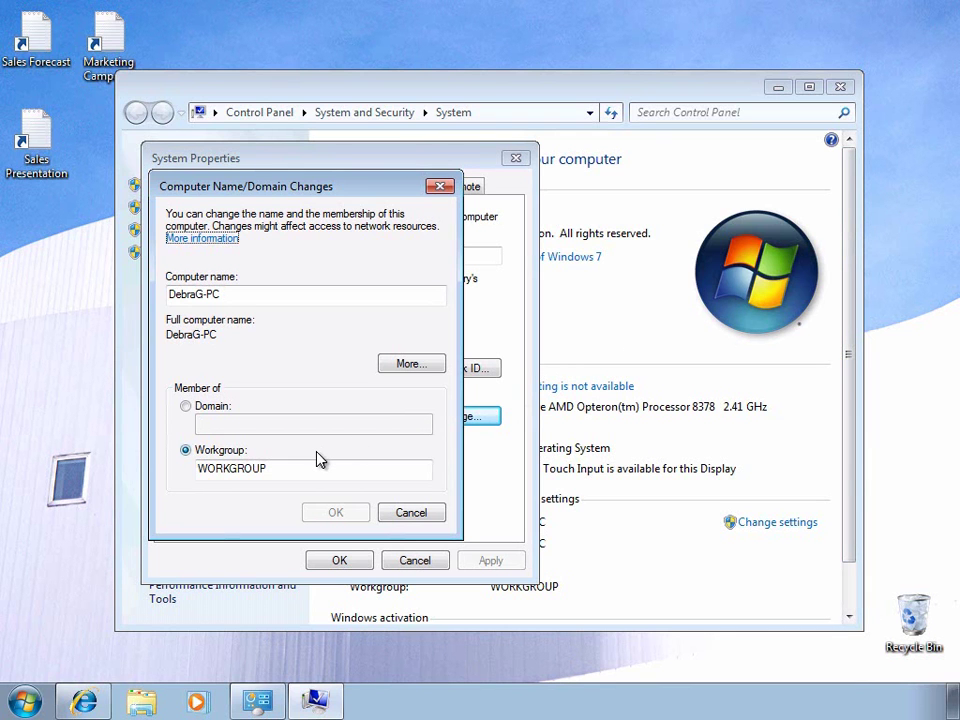
{"action": "left_click", "coordinate": [403, 511]}
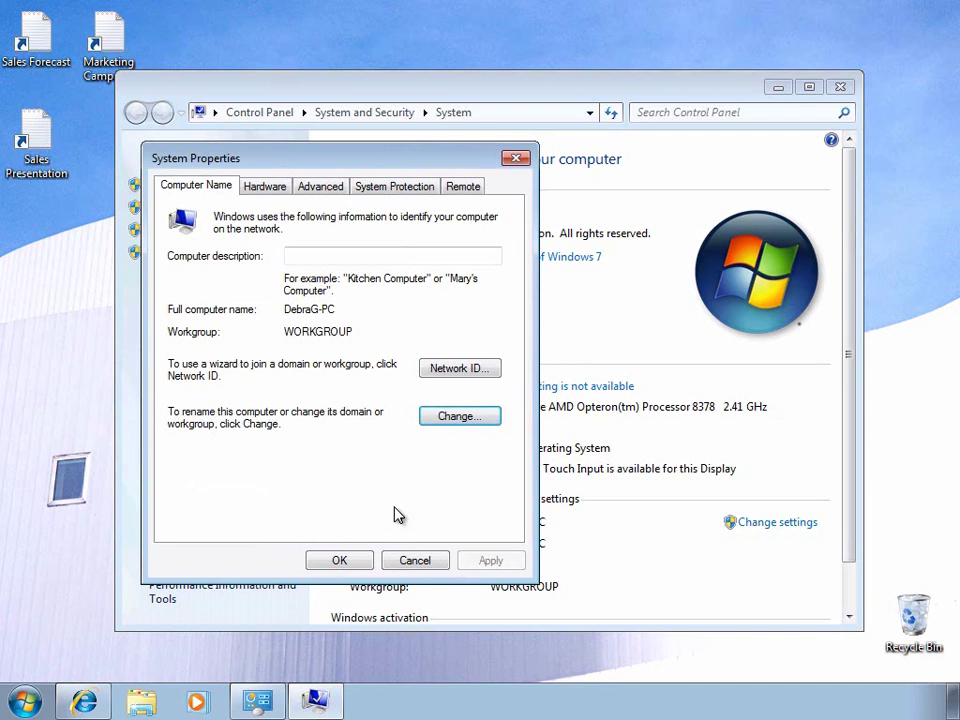
{"action": "left_click", "coordinate": [407, 562]}
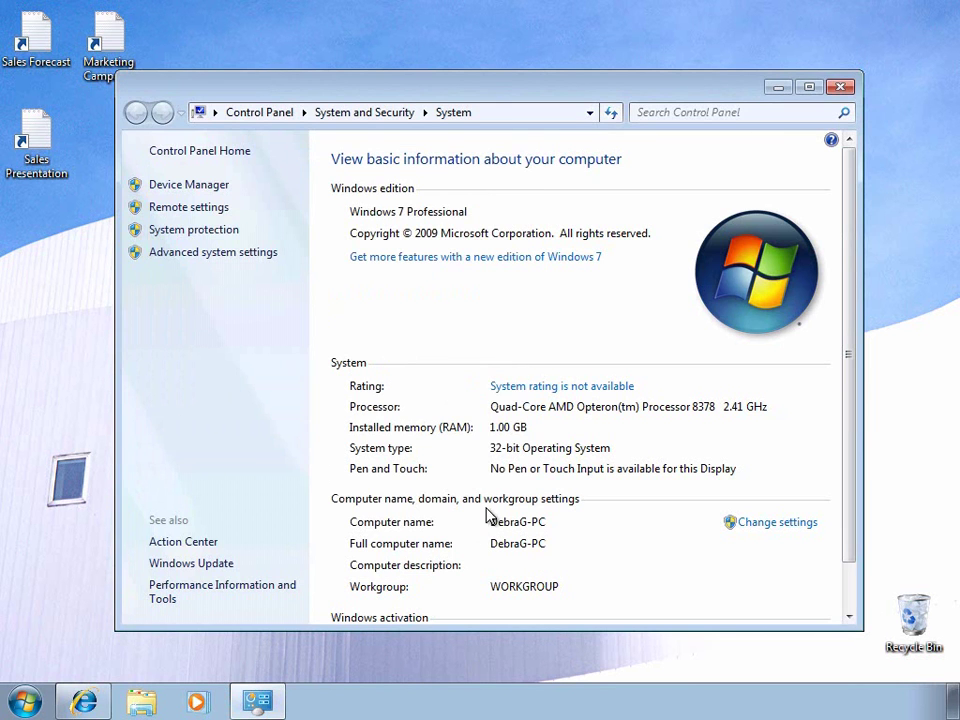
{"action": "left_click", "coordinate": [841, 87]}
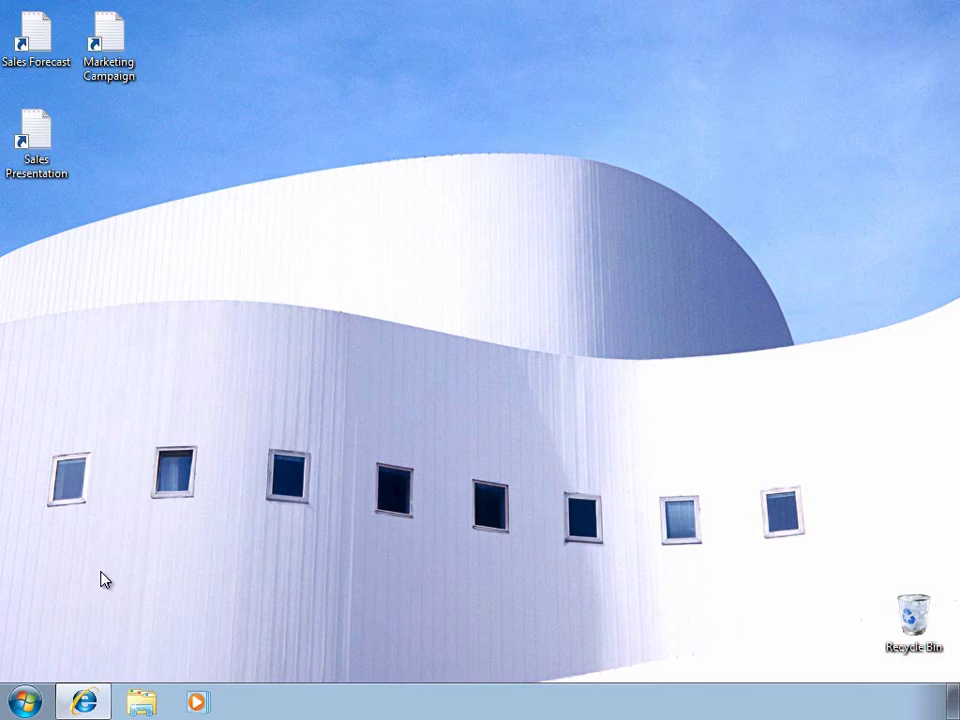
Browse to 'connect' in Internet Explorer to load the Connect Computer welcome page.
{"action": "left_click", "coordinate": [84, 702]}
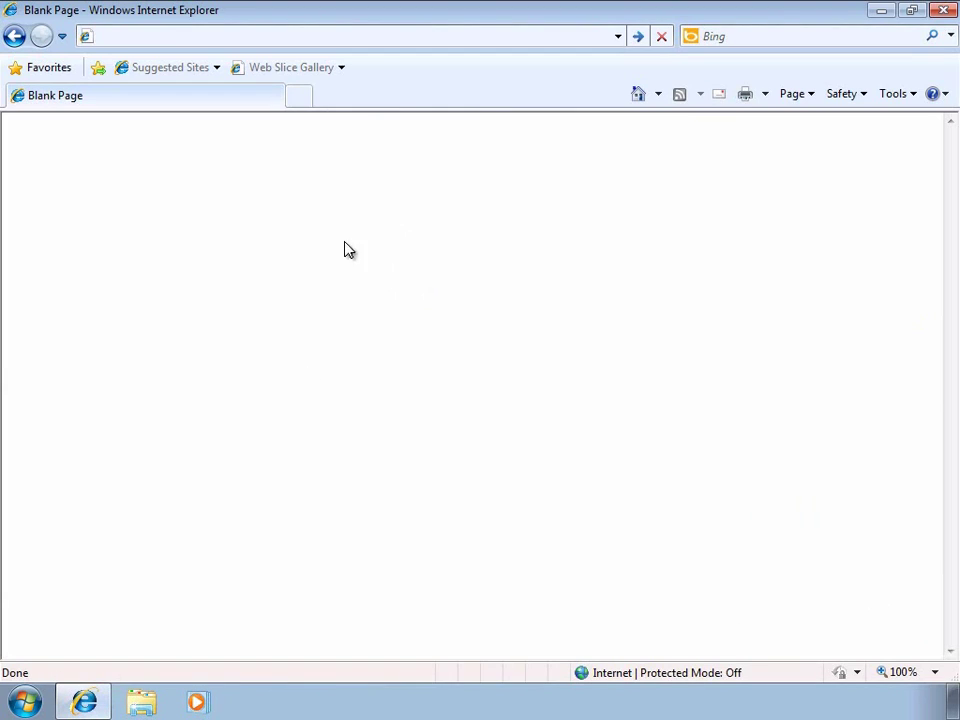
{"action": "left_click", "coordinate": [379, 38]}
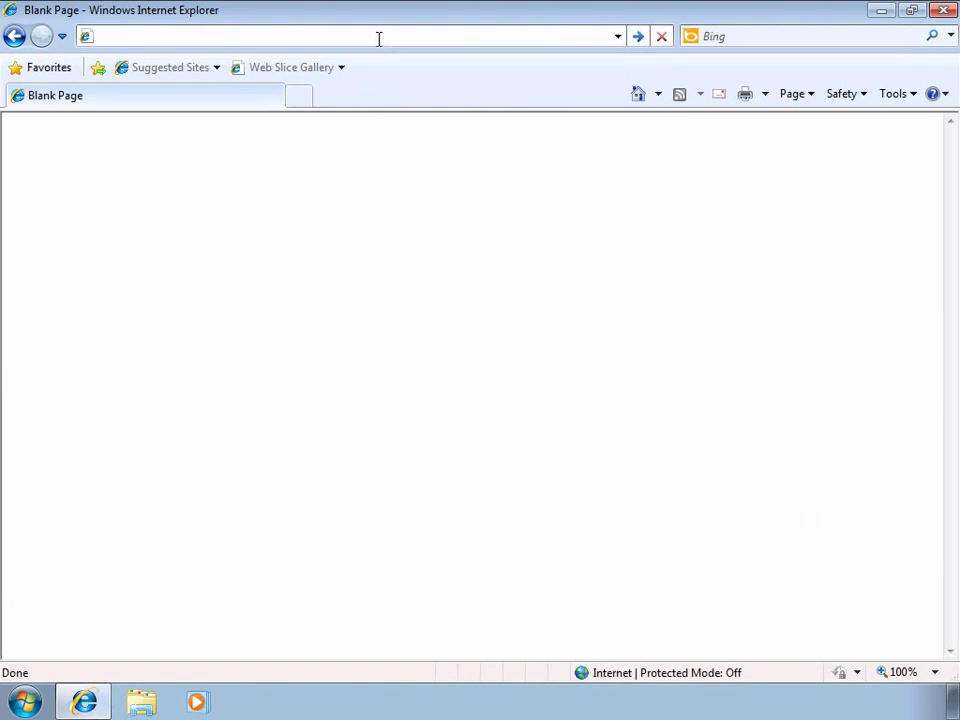
{"action": "type", "text": "connect"}
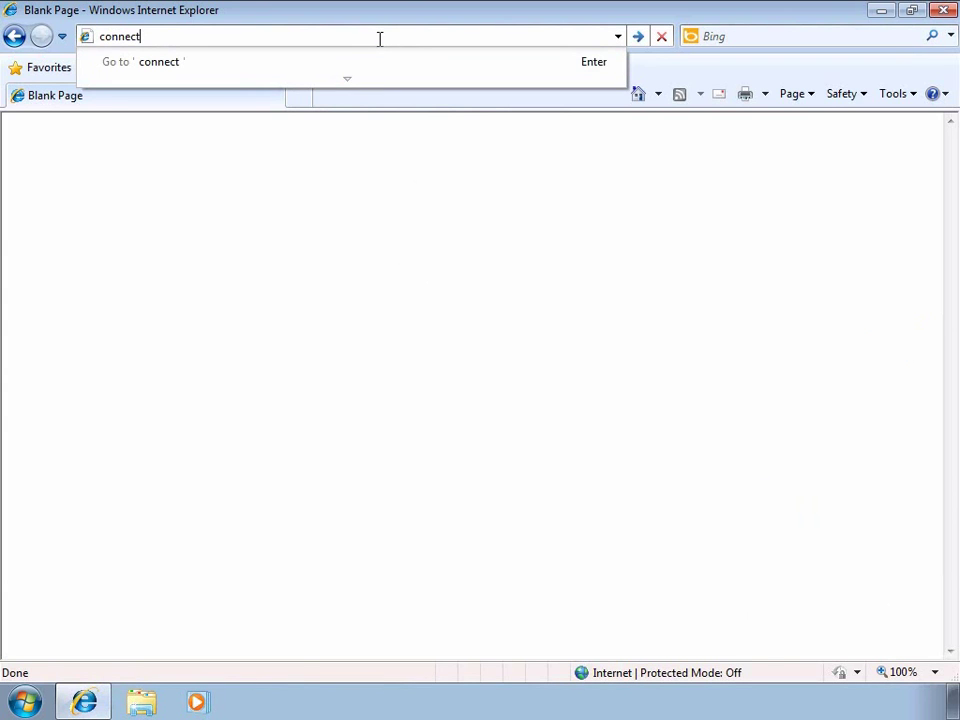
{"action": "key", "text": "Return"}
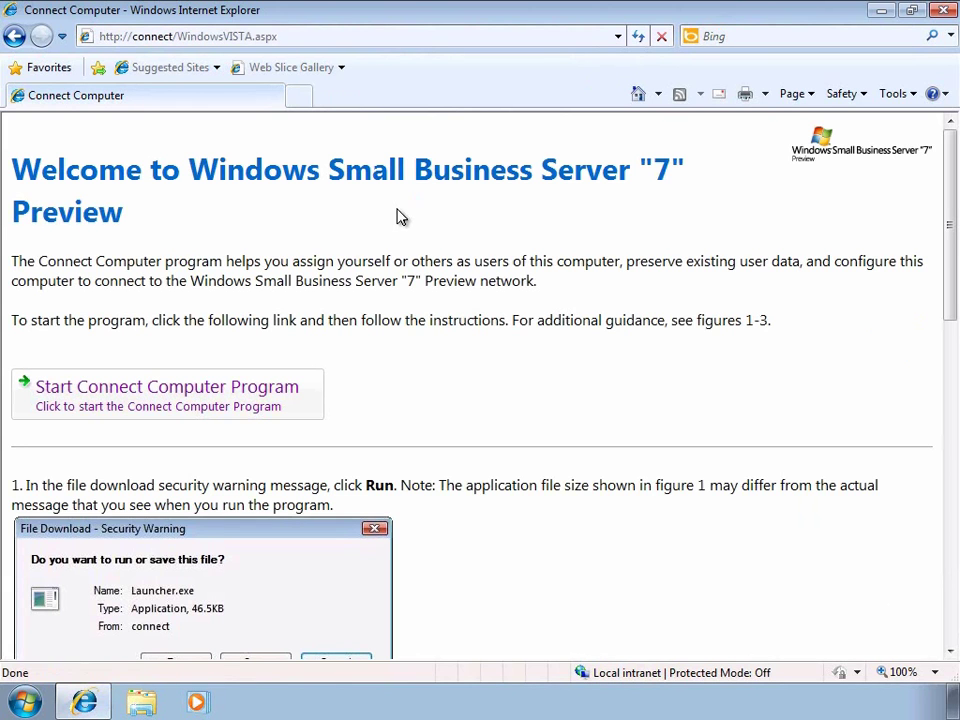
Download and run the Connect Computer program and choose to set up this computer for yourself.
{"action": "left_click", "coordinate": [232, 390]}
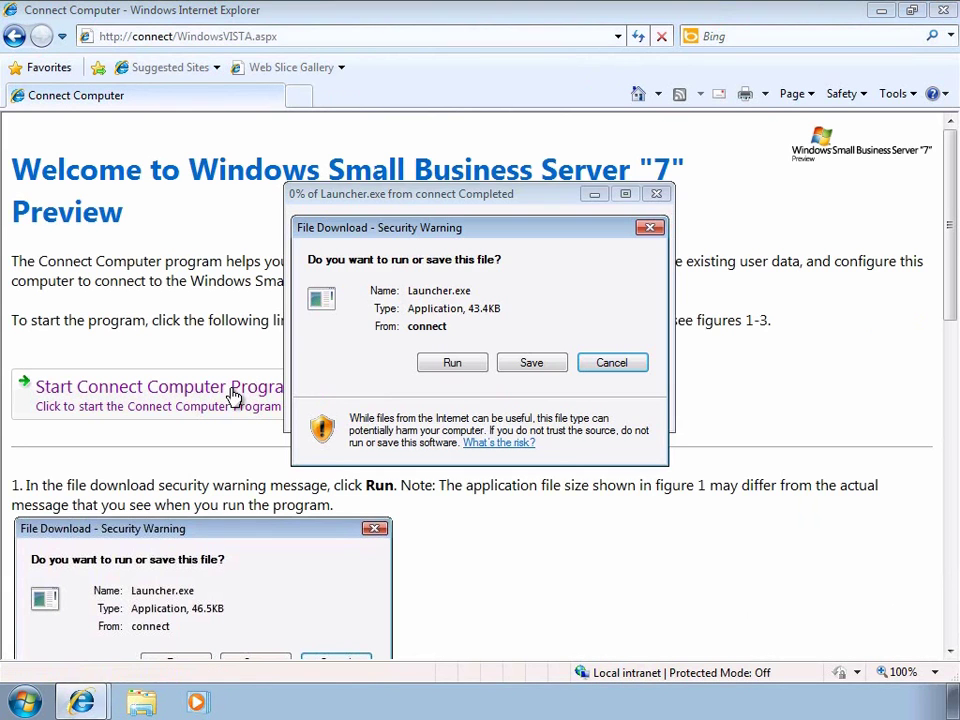
{"action": "left_click", "coordinate": [452, 363]}
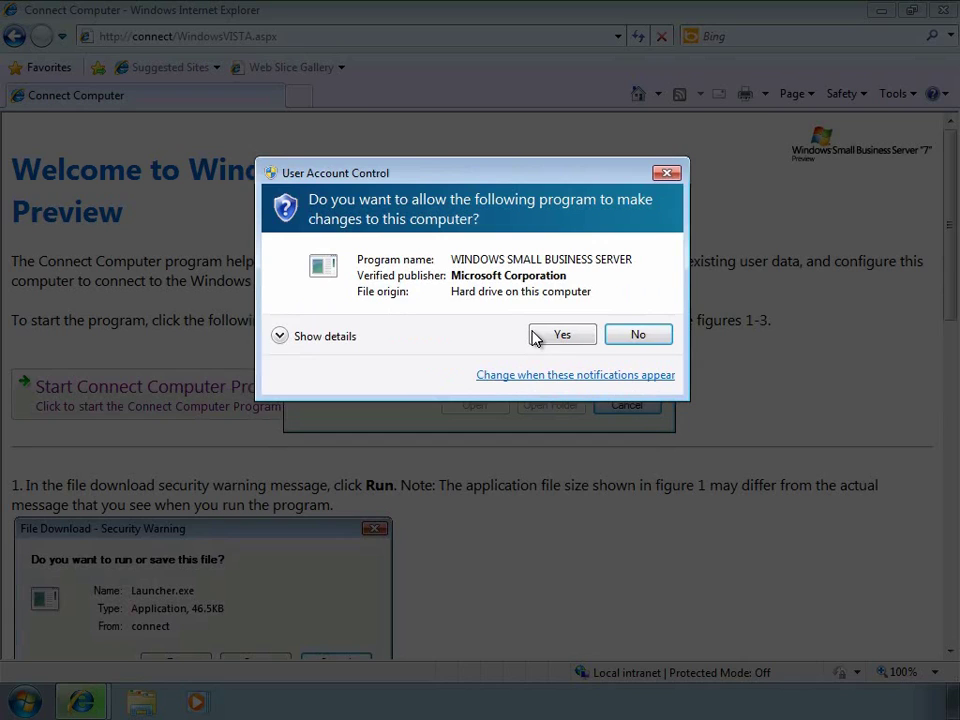
{"action": "left_click", "coordinate": [553, 335]}
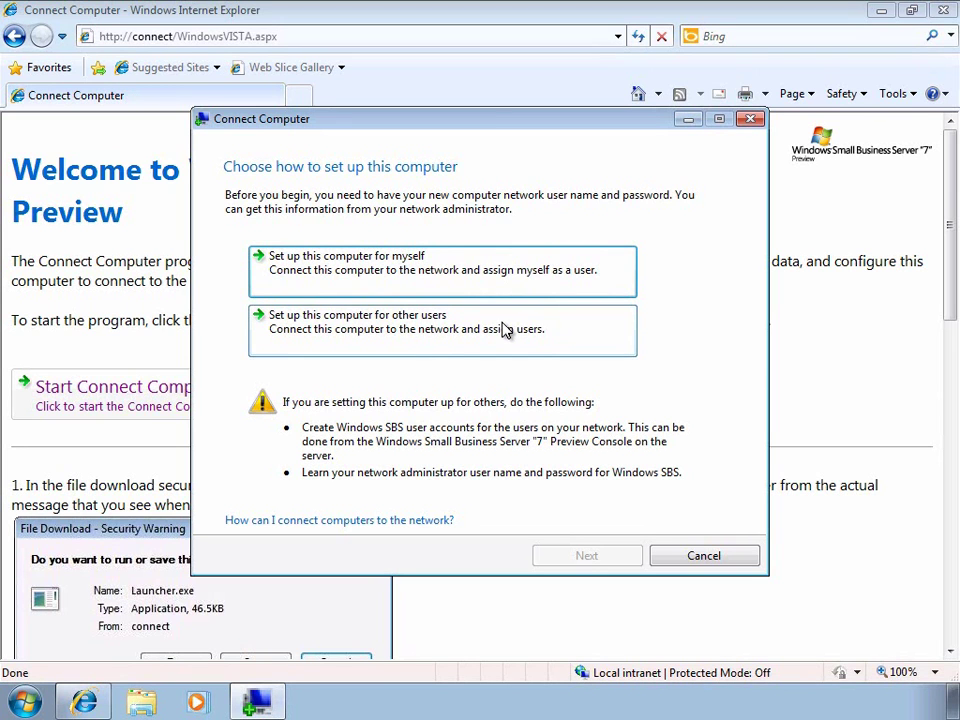
{"action": "left_click", "coordinate": [428, 273]}
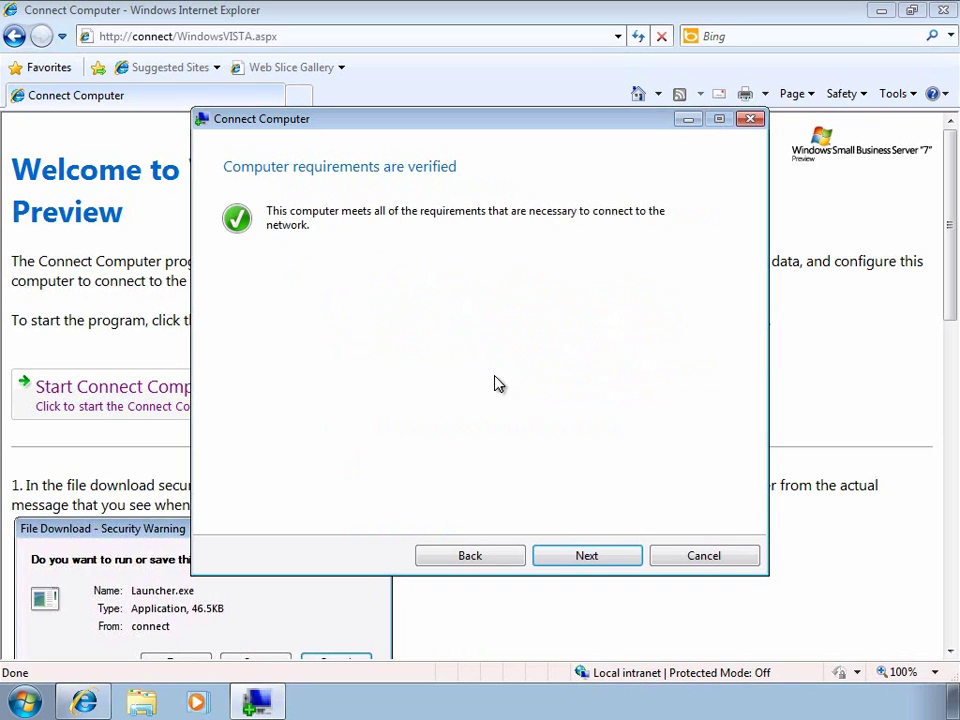
{"action": "left_click", "coordinate": [571, 556]}
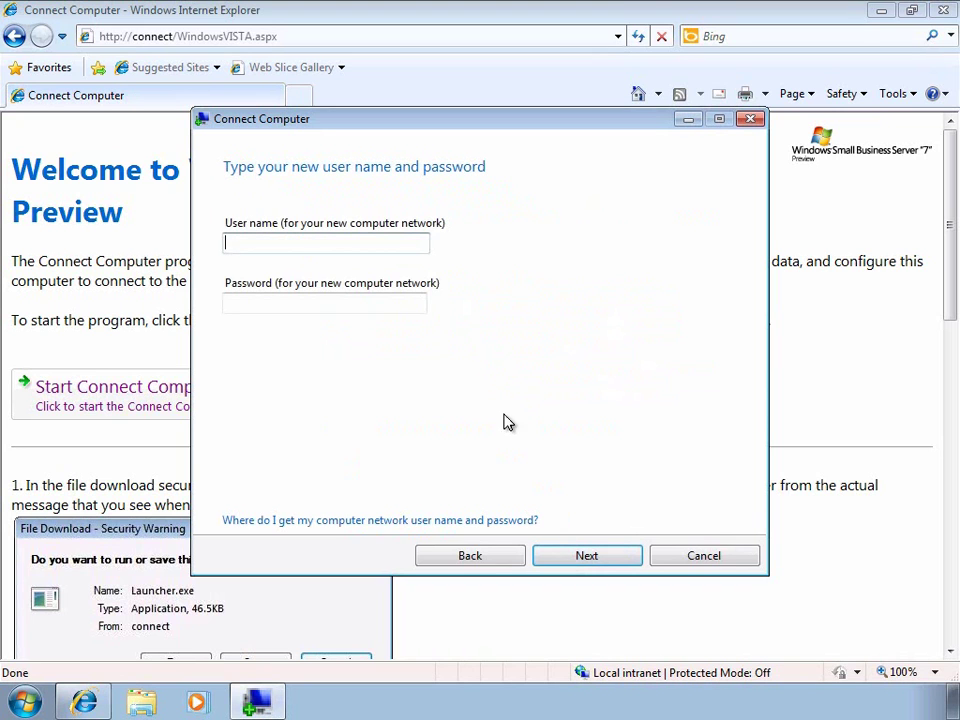
Enter the user's network user name and password, keeping the current computer name.
{"action": "type", "text": "debrag"}
{"action": "key", "text": "Tab"}
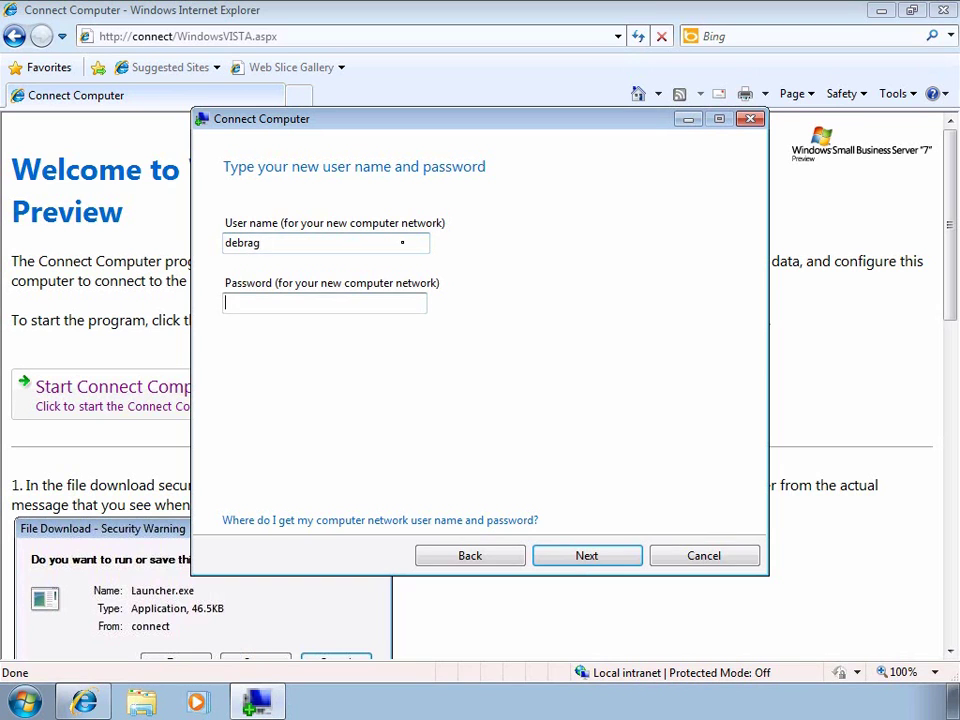
{"action": "type", "text": "P@ssw0rd12"}
{"action": "key", "text": "Return"}
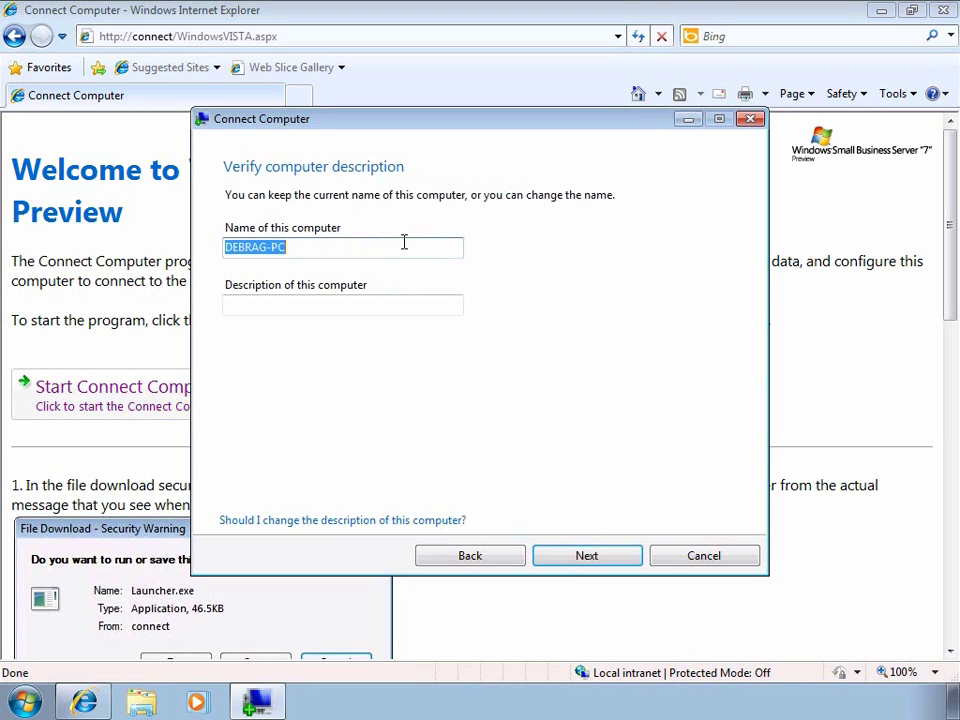
{"action": "left_click", "coordinate": [564, 561]}
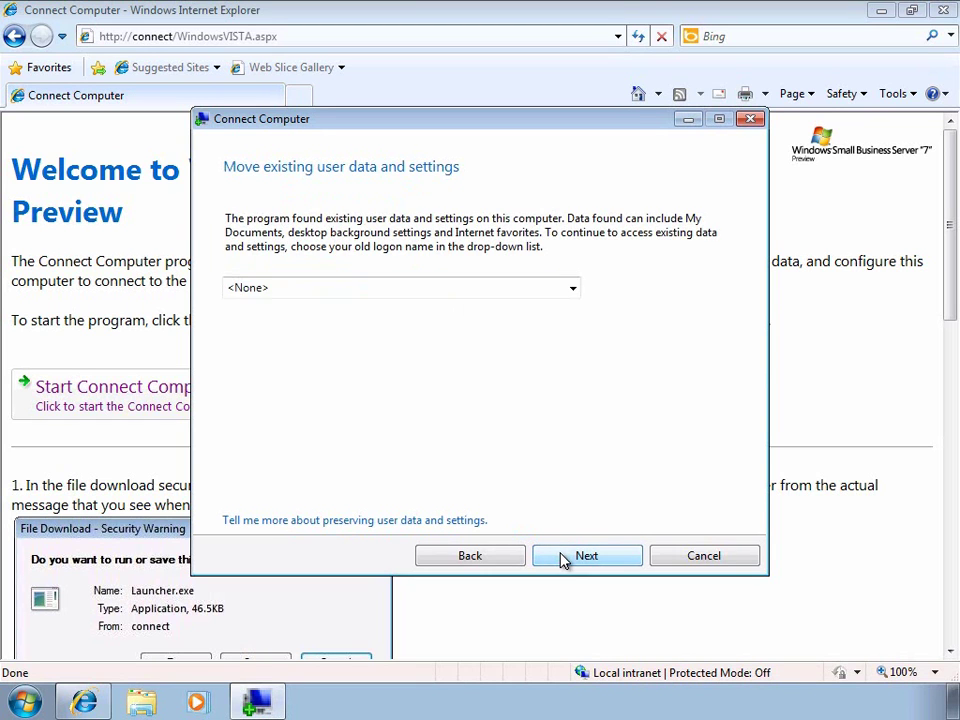
Choose the old logon profile whose data to keep, then restart to finish joining.
{"action": "left_click", "coordinate": [573, 289]}
{"action": "left_click", "coordinate": [540, 331]}
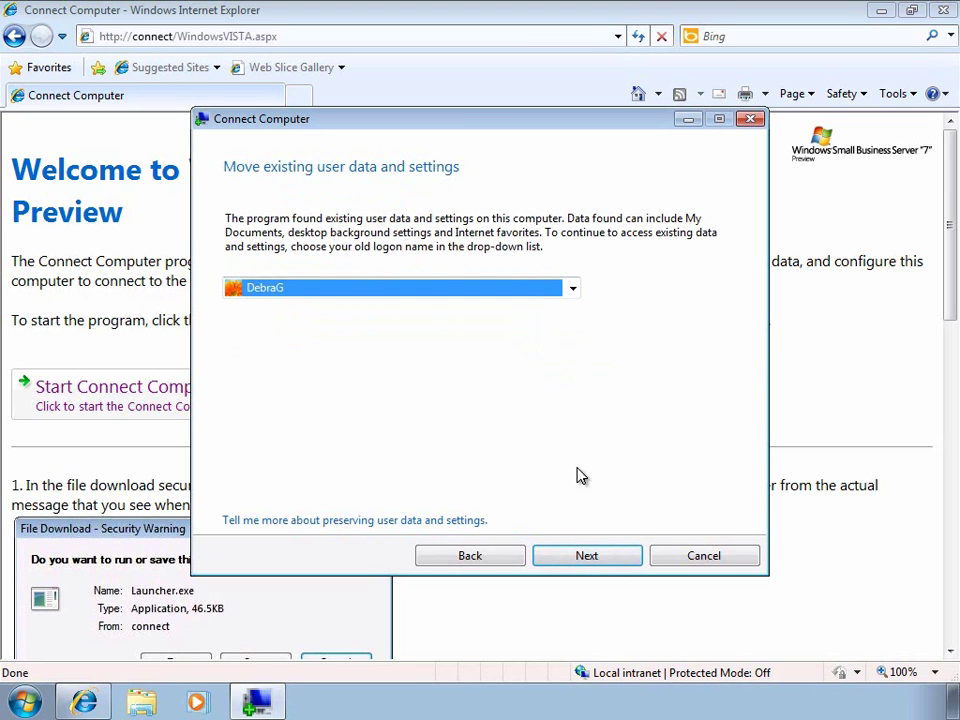
{"action": "left_click", "coordinate": [589, 556]}
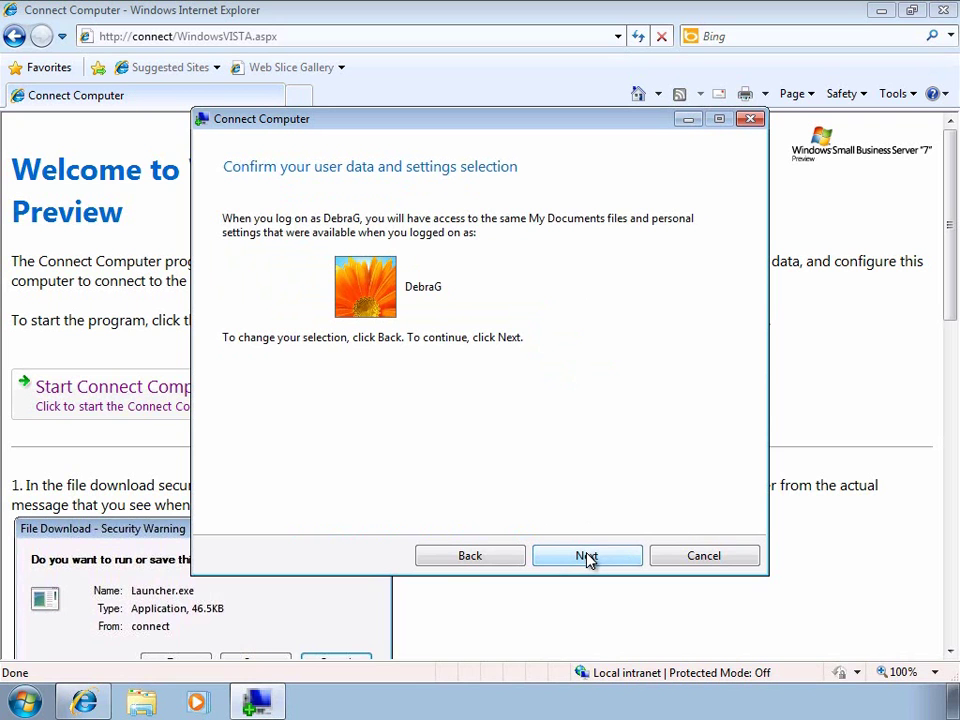
{"action": "left_click", "coordinate": [589, 557]}
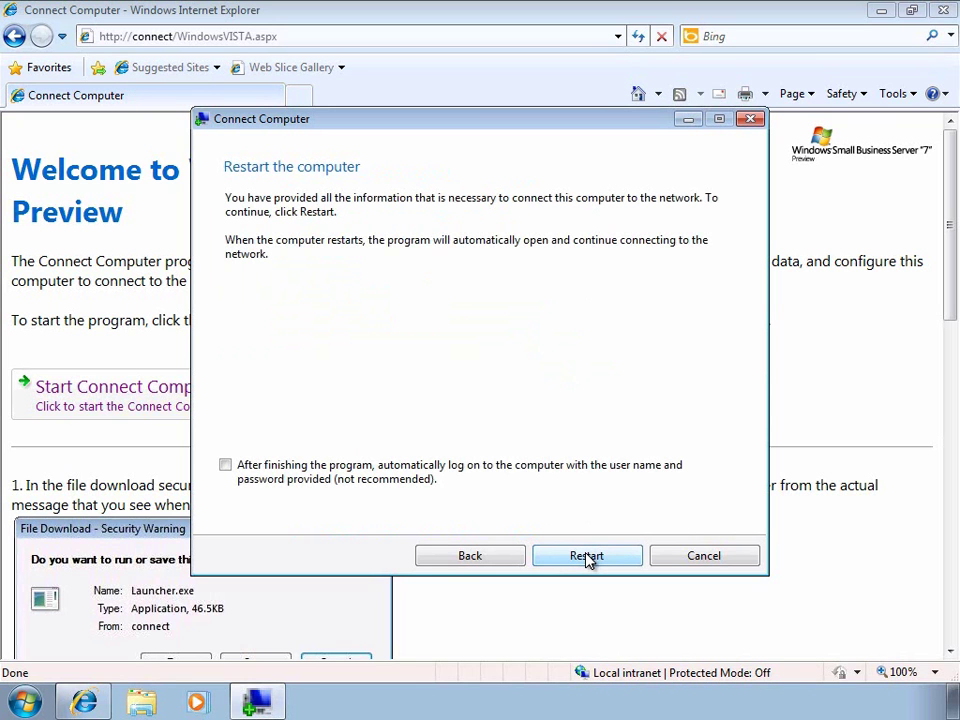
{"action": "left_click", "coordinate": [588, 557]}
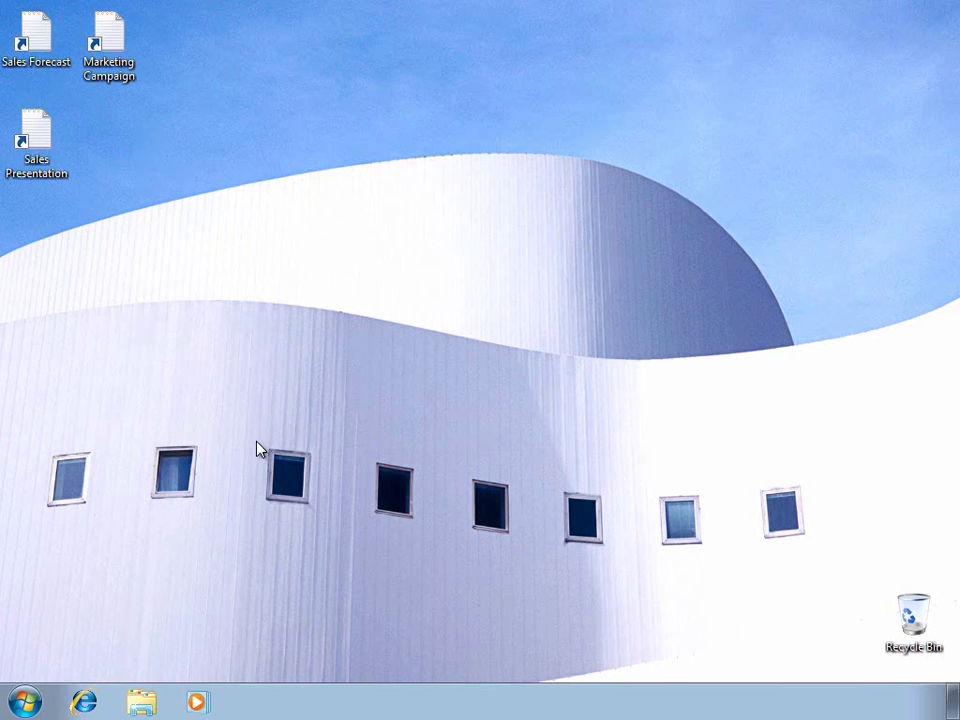
{"action": "left_click", "coordinate": [84, 700]}
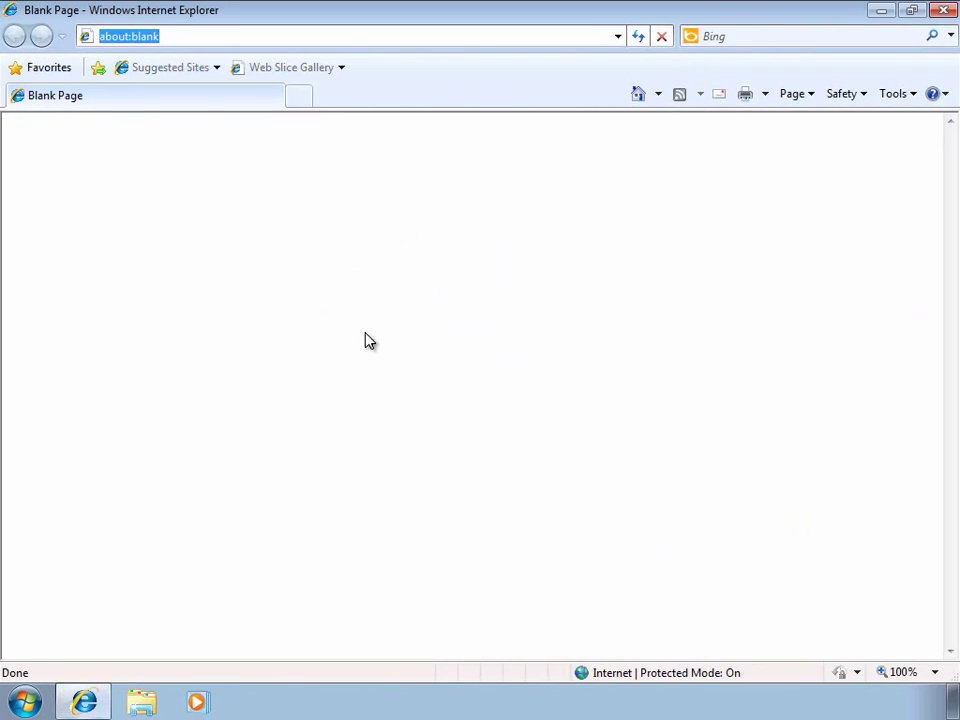
{"action": "type", "text": "https://remote.fineart-school.com/remote"}
{"action": "key", "text": "Return"}
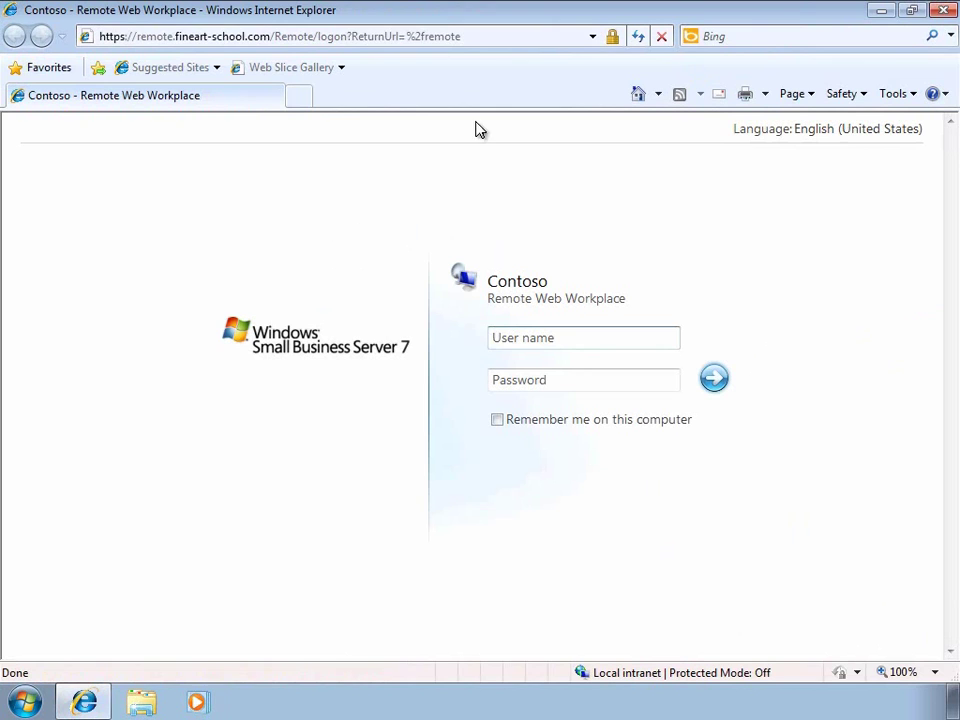
{"action": "left_click", "coordinate": [579, 342]}
{"action": "type", "text": "rolandw"}
{"action": "key", "text": "Tab"}
{"action": "type", "text": "•••••••••"}
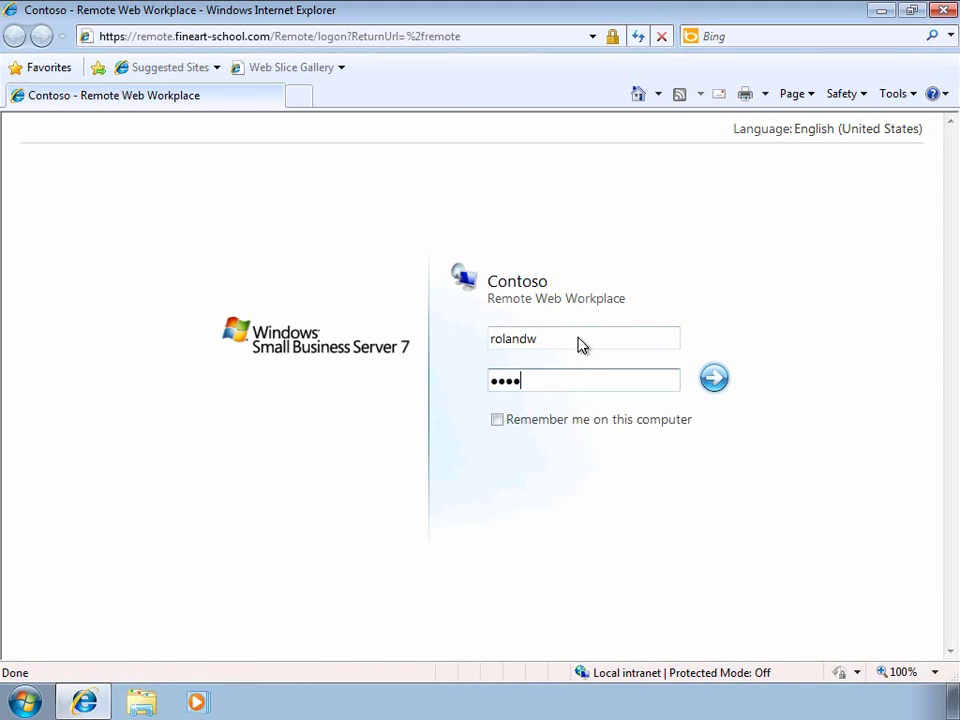
{"action": "key", "text": "Return"}
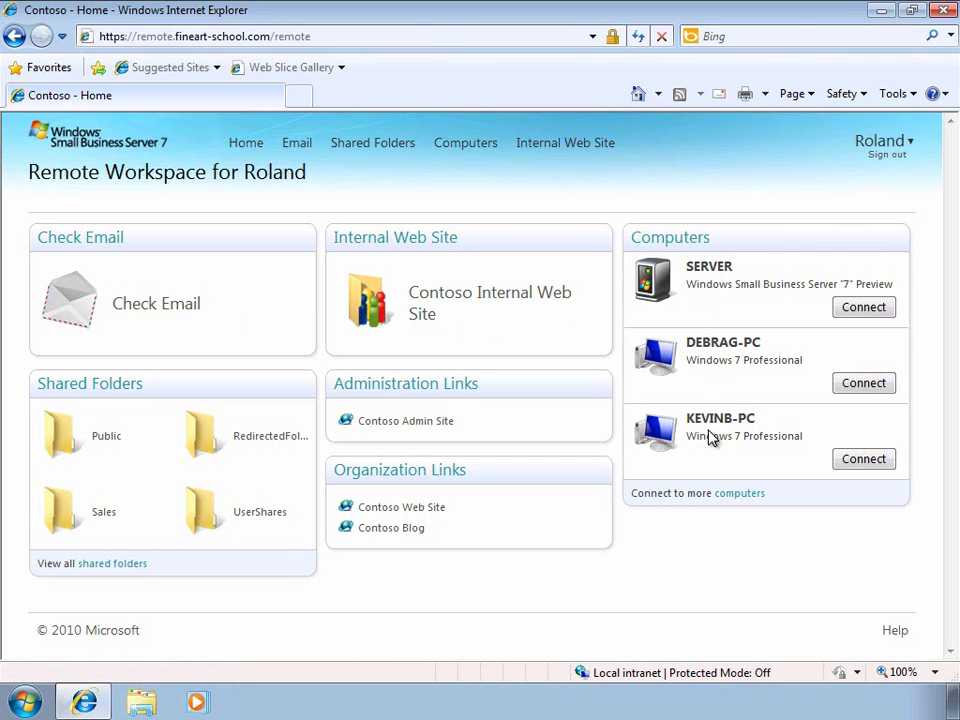
View the four text files in Shared Folders under Public\Documents, then return to the Remote Workspace home.
{"action": "left_click", "coordinate": [121, 390]}
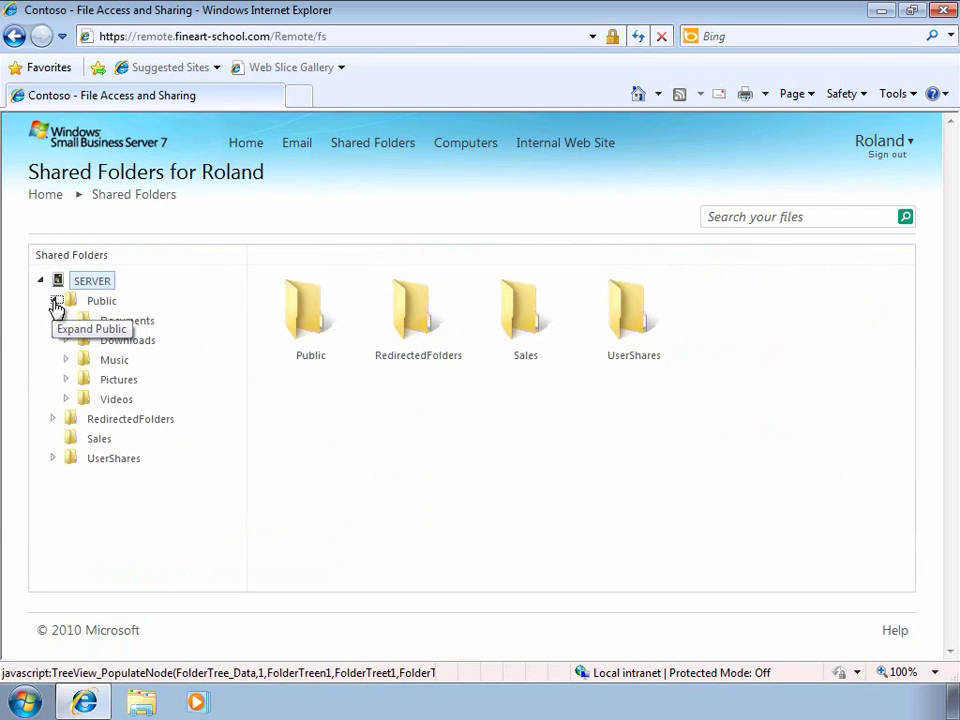
{"action": "left_click", "coordinate": [112, 324]}
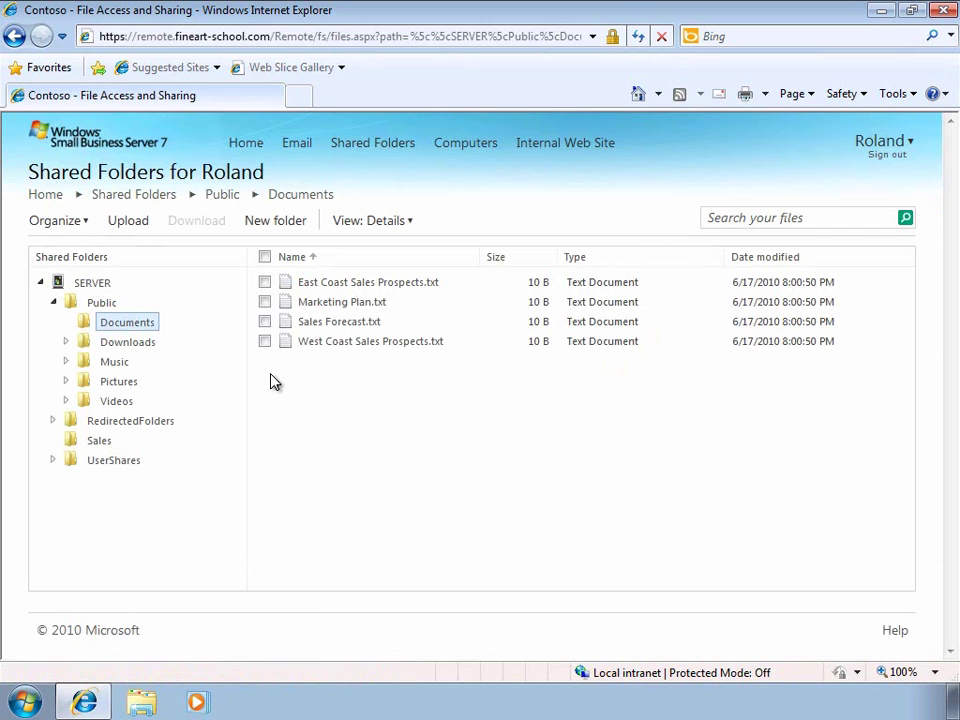
{"action": "left_click", "coordinate": [247, 148]}
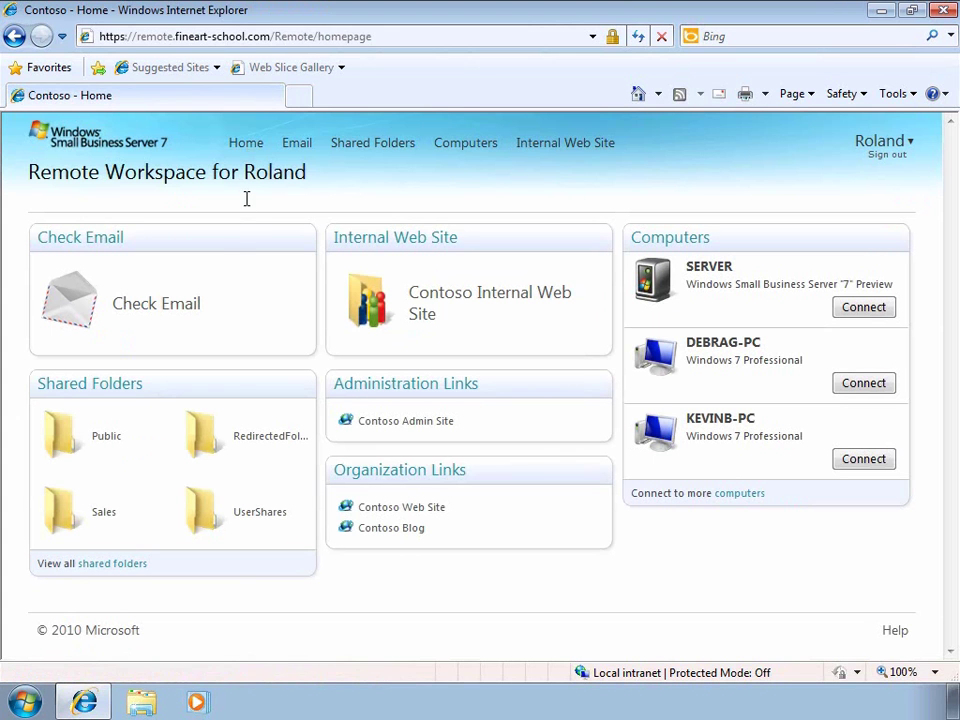
Check the Outlook Web App inbox and June 30, 2010 calendar, then minimize the mail window.
{"action": "left_click", "coordinate": [177, 311]}
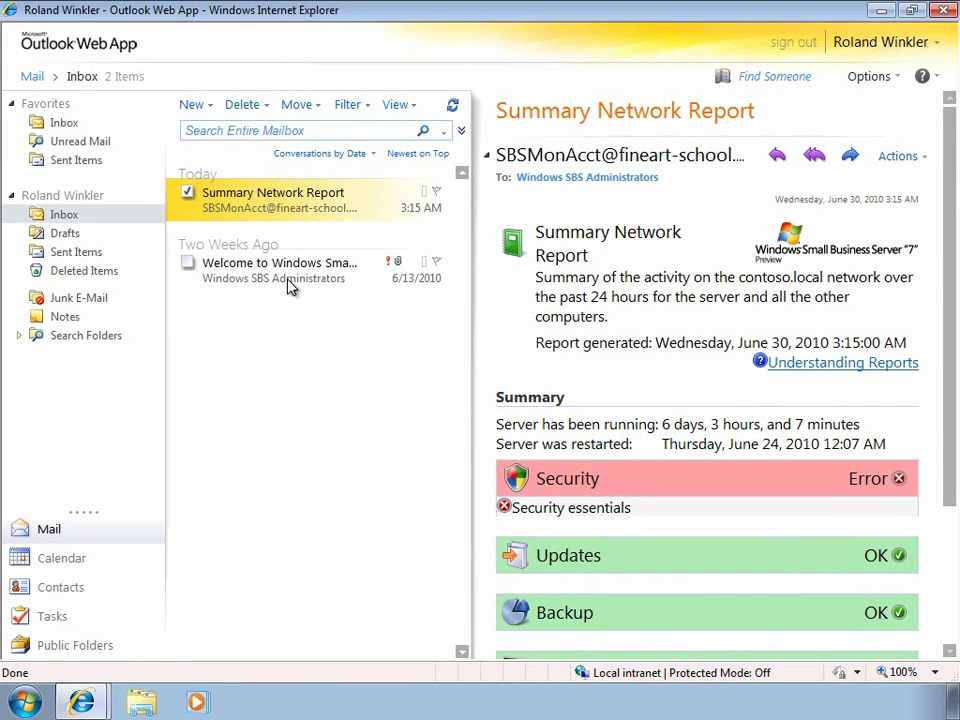
{"action": "left_click", "coordinate": [88, 564]}
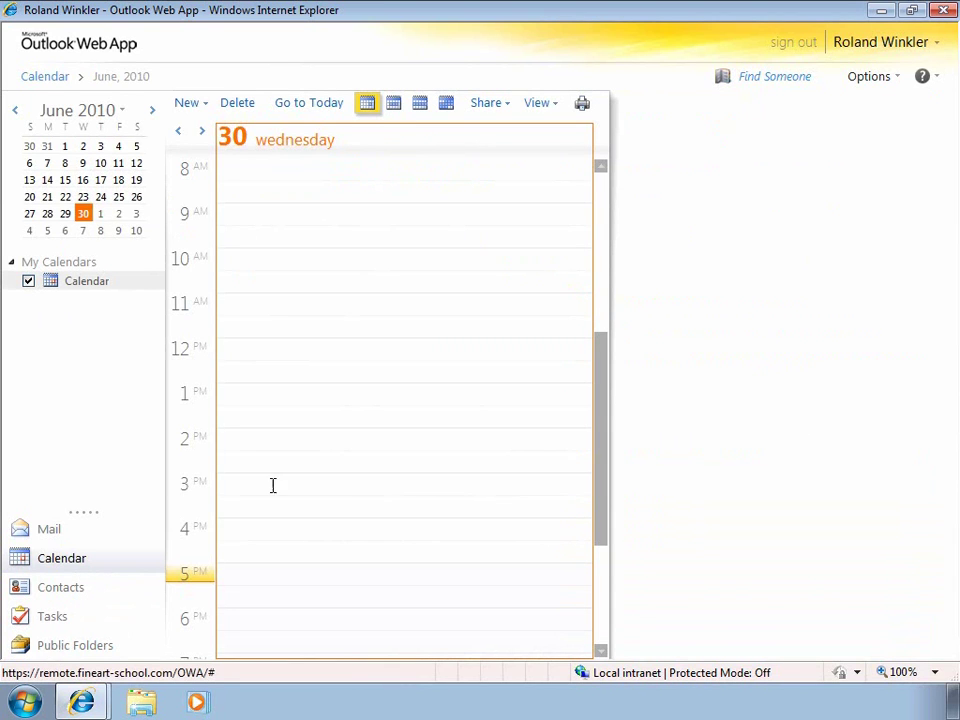
{"action": "left_click", "coordinate": [876, 12]}
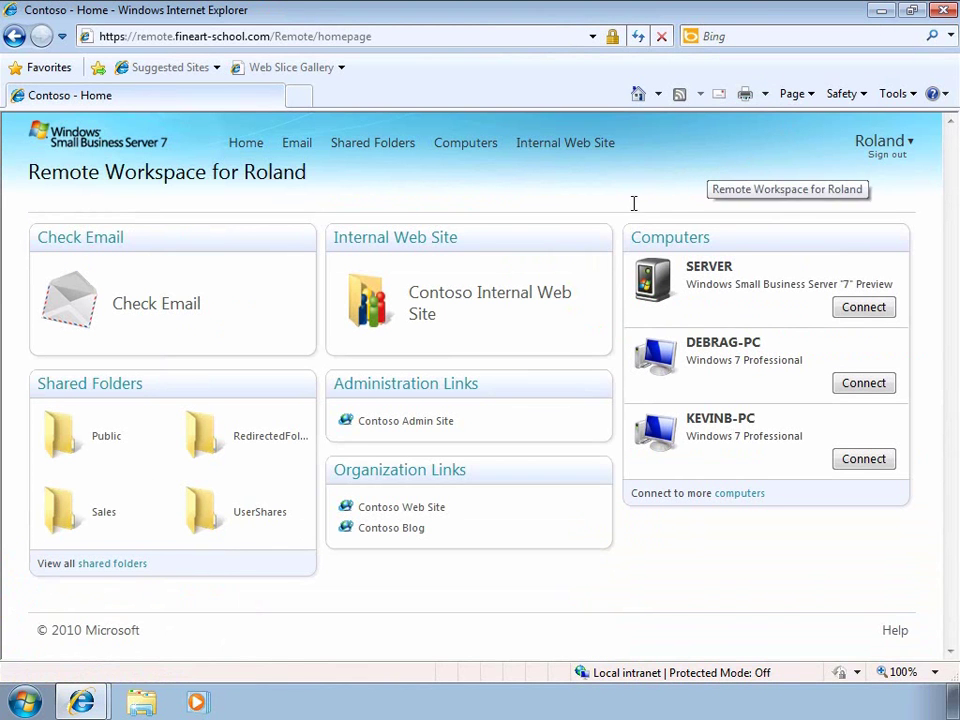
Open the Contoso Internal Web Site maximized, view Shared Documents, and check its Documents and Library ribbons.
{"action": "left_click", "coordinate": [473, 305]}
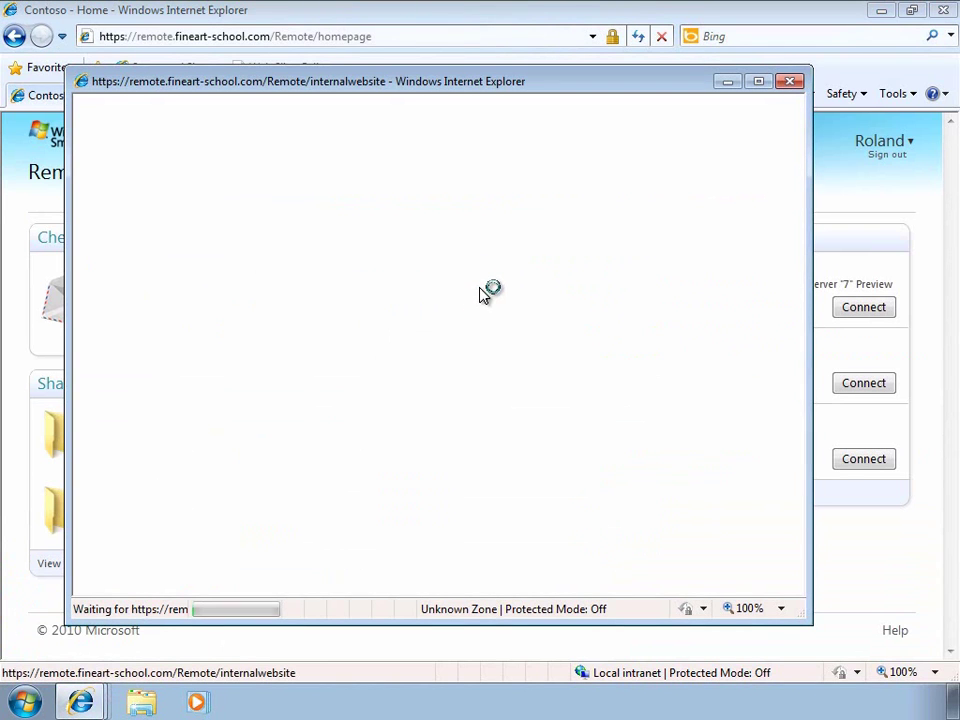
{"action": "left_click", "coordinate": [758, 82]}
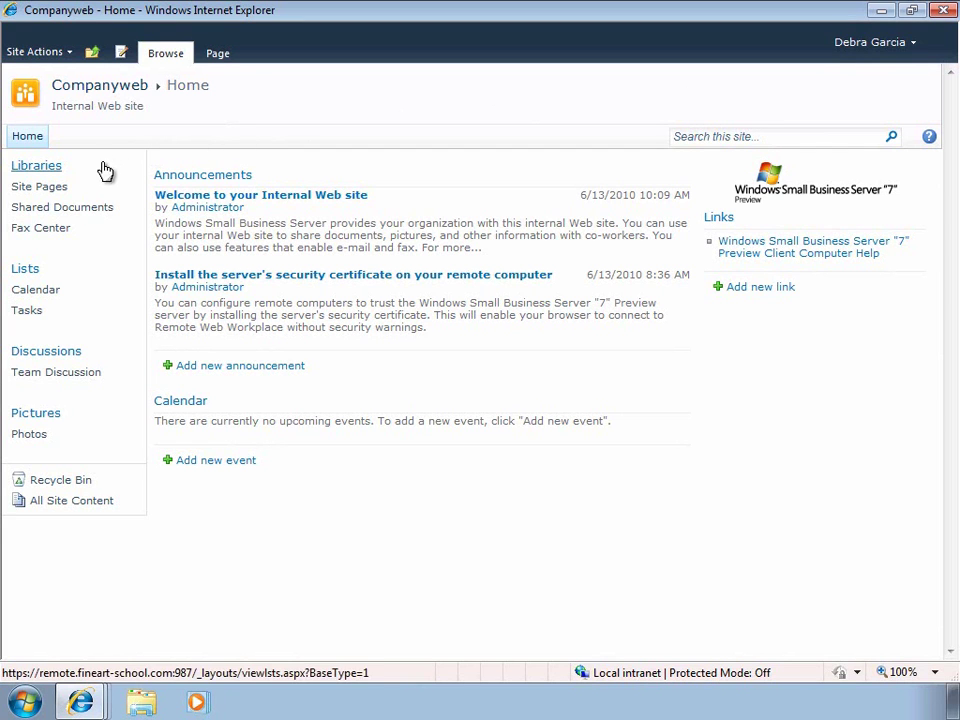
{"action": "left_click", "coordinate": [85, 215]}
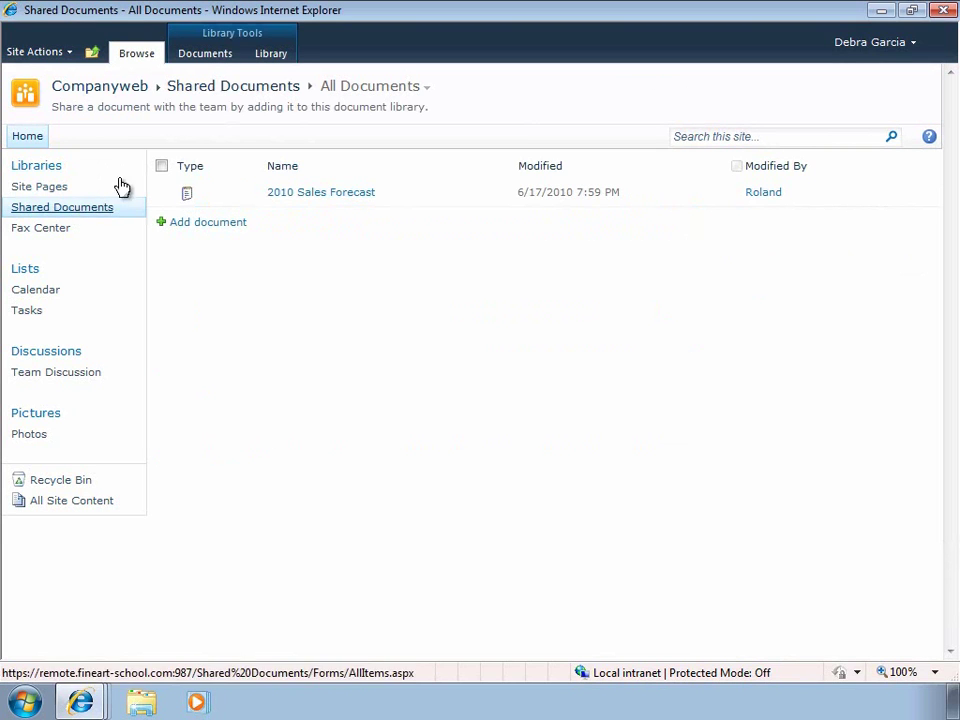
{"action": "left_click", "coordinate": [200, 55]}
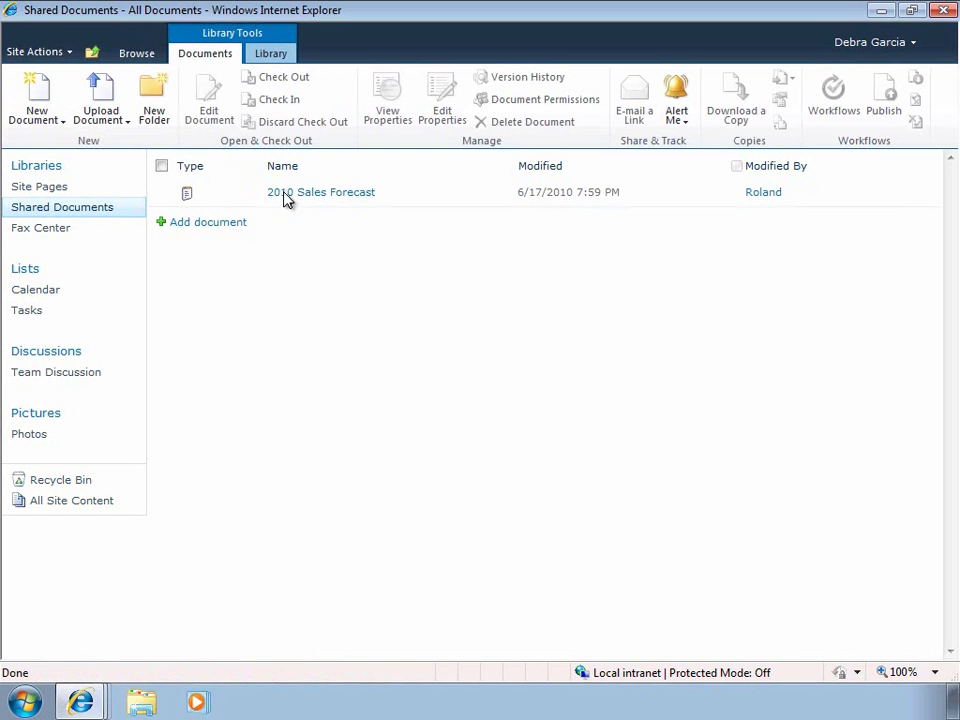
{"action": "left_click", "coordinate": [271, 55]}
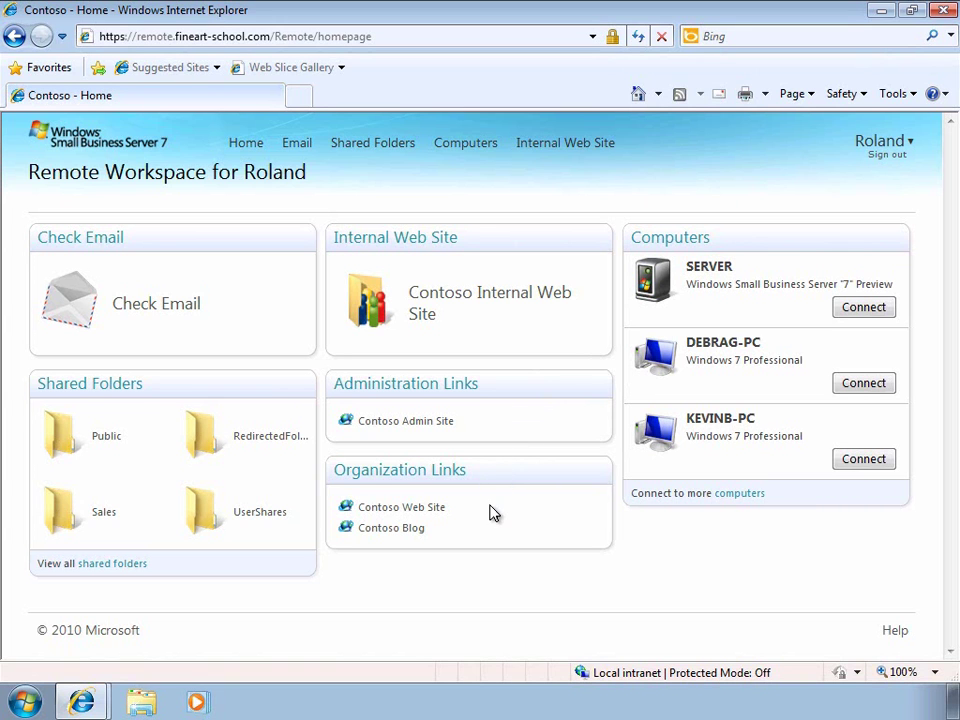
Drag Administration Links below Organization Links and move Check Email into the middle column.
{"action": "left_click_drag", "start_coordinate": [490, 383], "coordinate": [510, 486]}
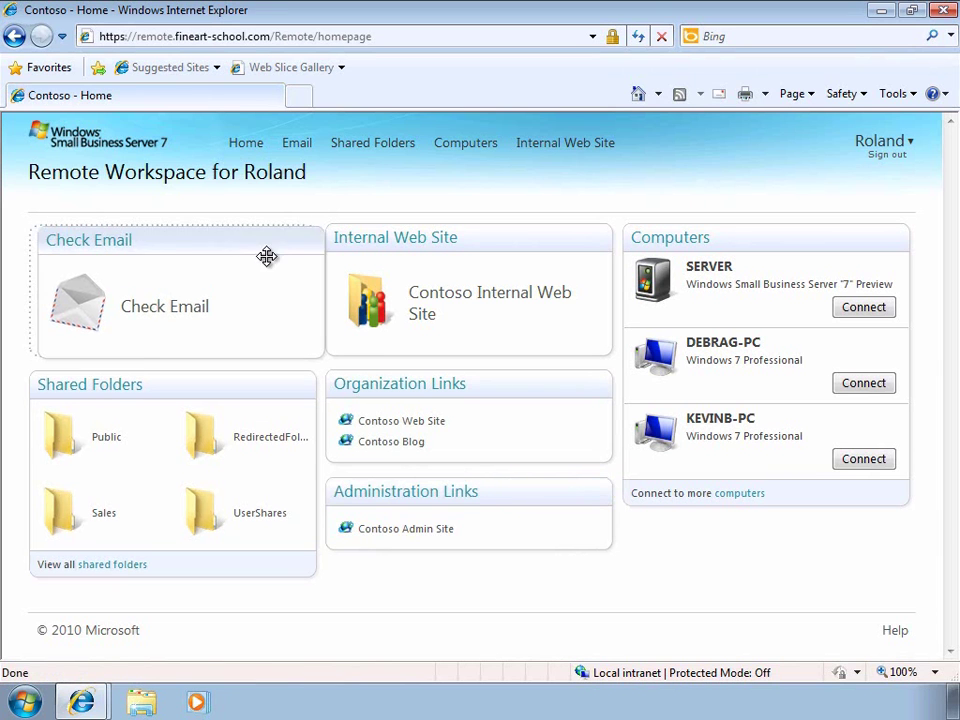
{"action": "left_click_drag", "start_coordinate": [266, 255], "coordinate": [528, 392]}
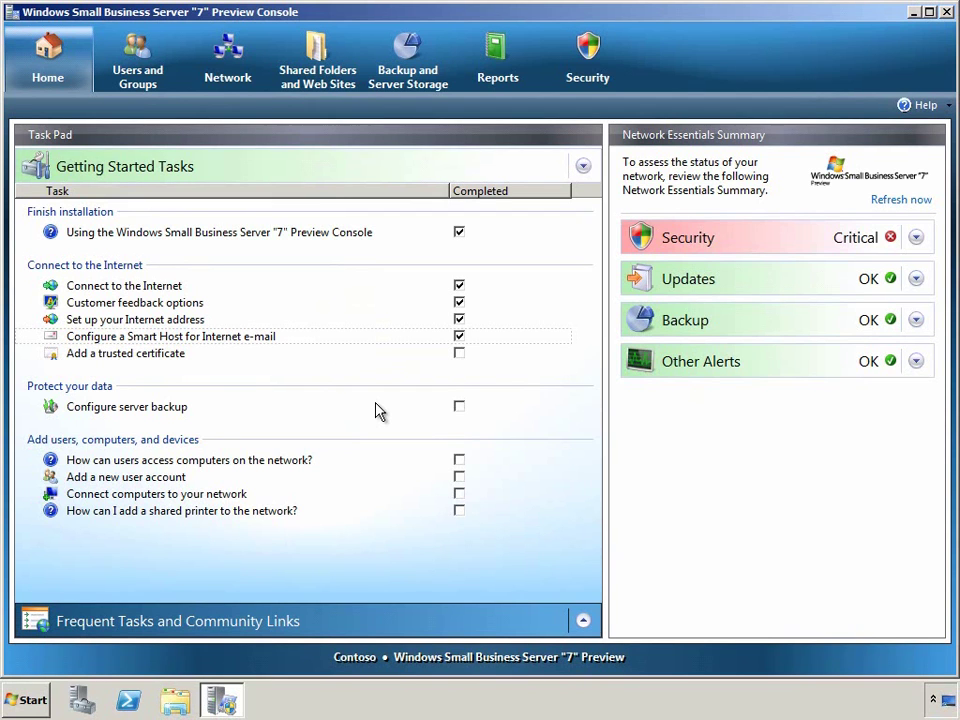
Open the file-system virus protection summary to find the client computer lacking antivirus, then close it.
{"action": "left_click", "coordinate": [916, 238]}
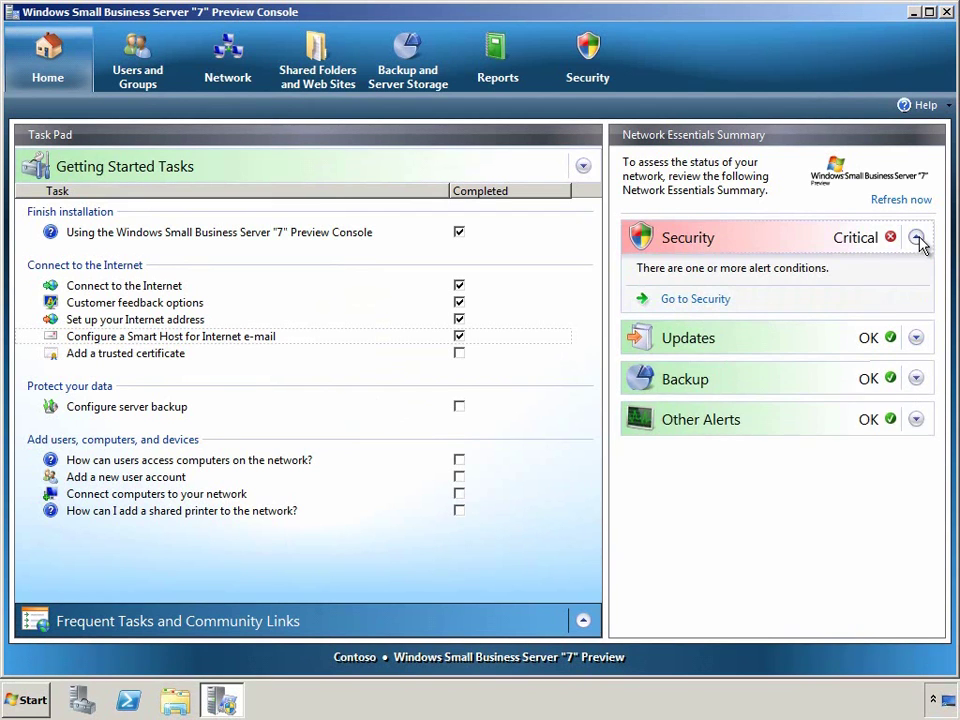
{"action": "left_click", "coordinate": [721, 299]}
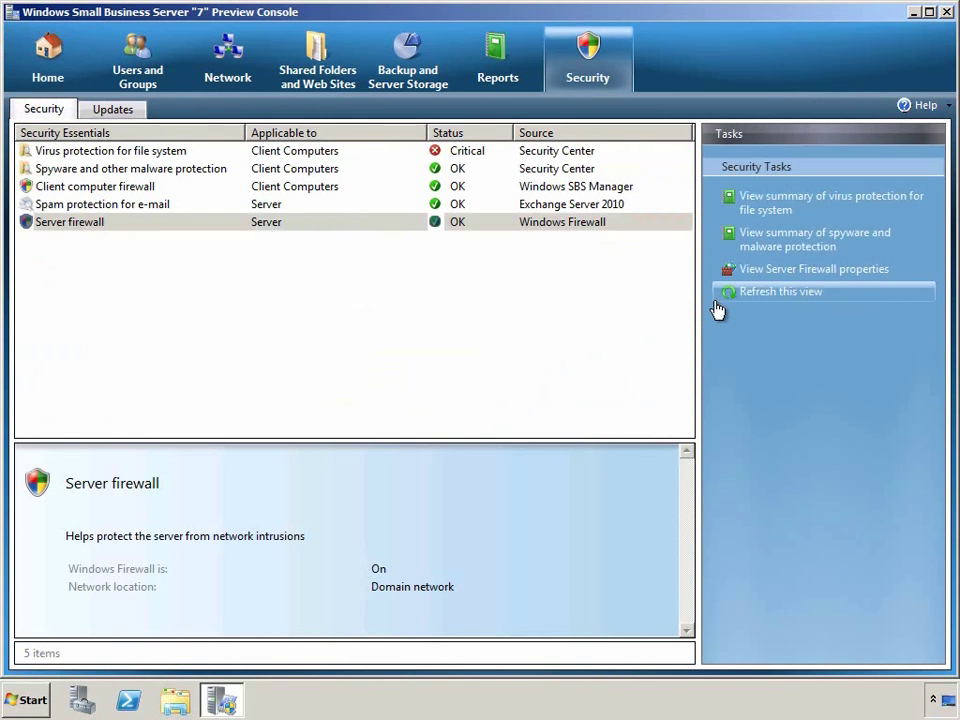
{"action": "left_click", "coordinate": [153, 157]}
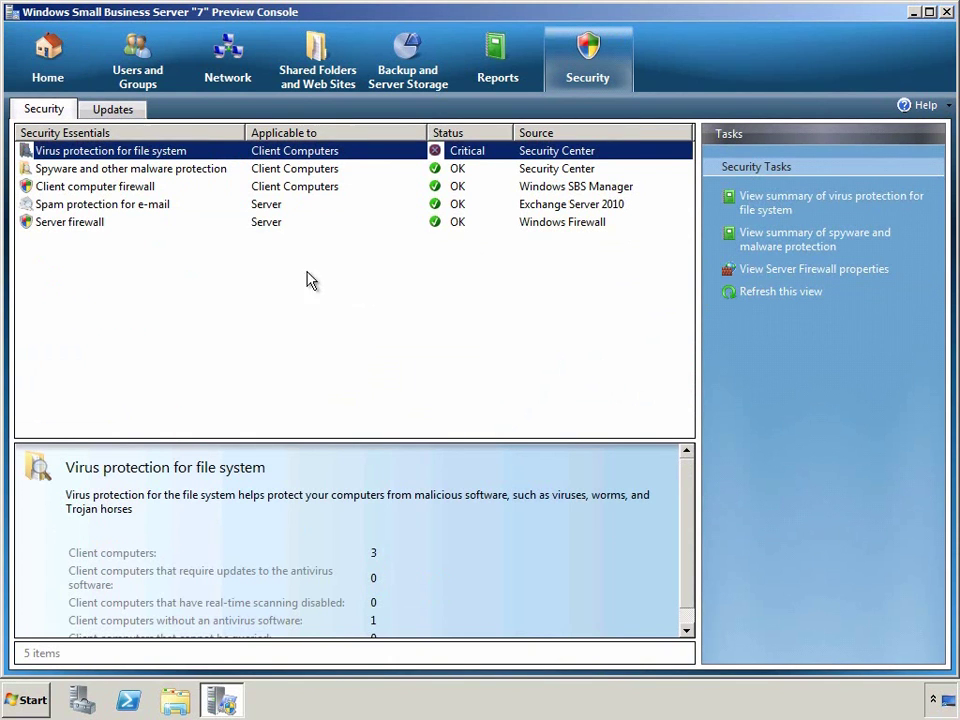
{"action": "left_click", "coordinate": [756, 211]}
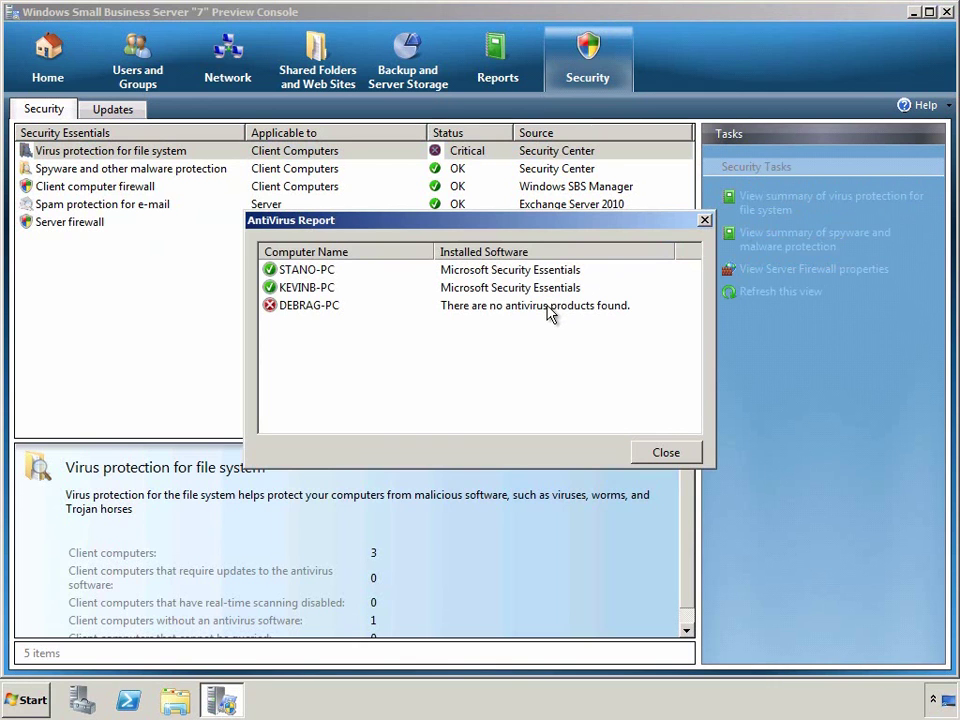
{"action": "left_click", "coordinate": [340, 310]}
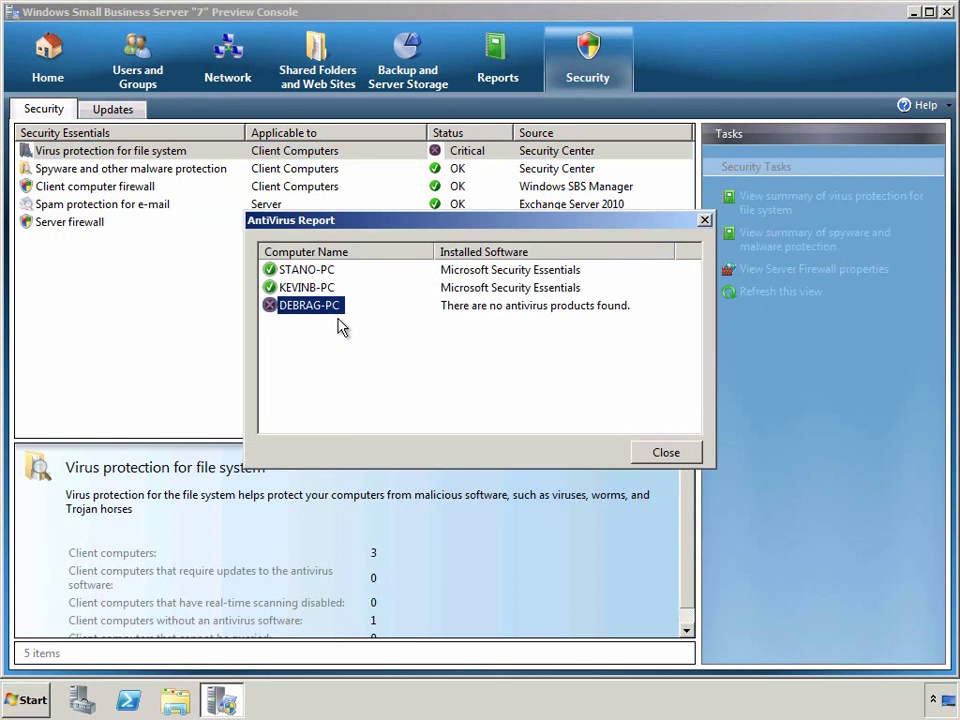
{"action": "left_click", "coordinate": [643, 453]}
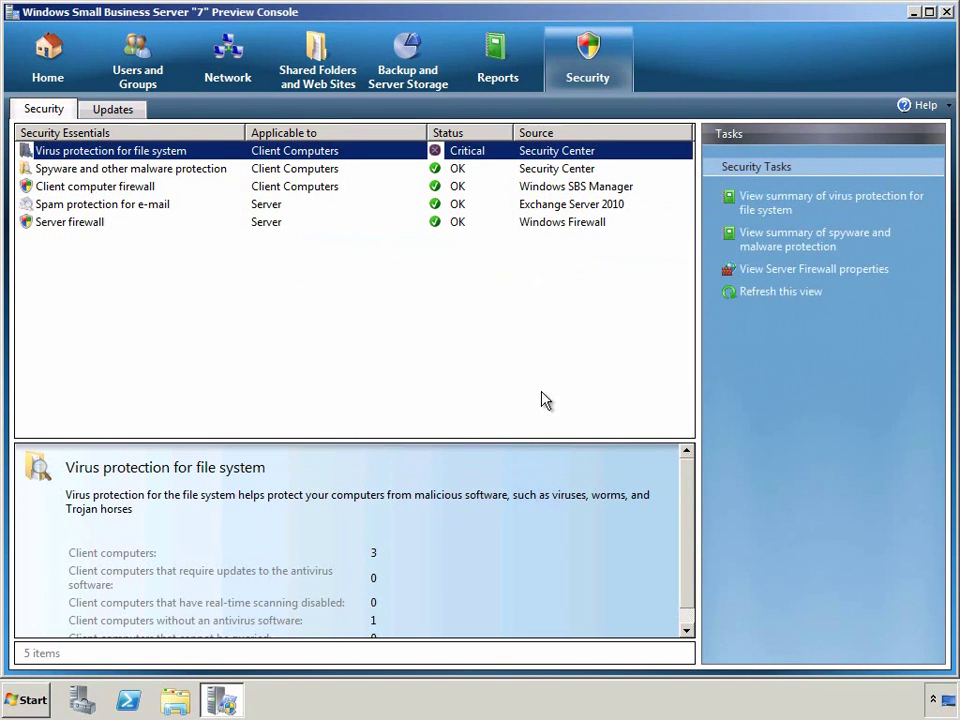
Switch the console back to the Home tab showing Getting Started Tasks and the Security alert.
{"action": "left_click", "coordinate": [40, 62]}
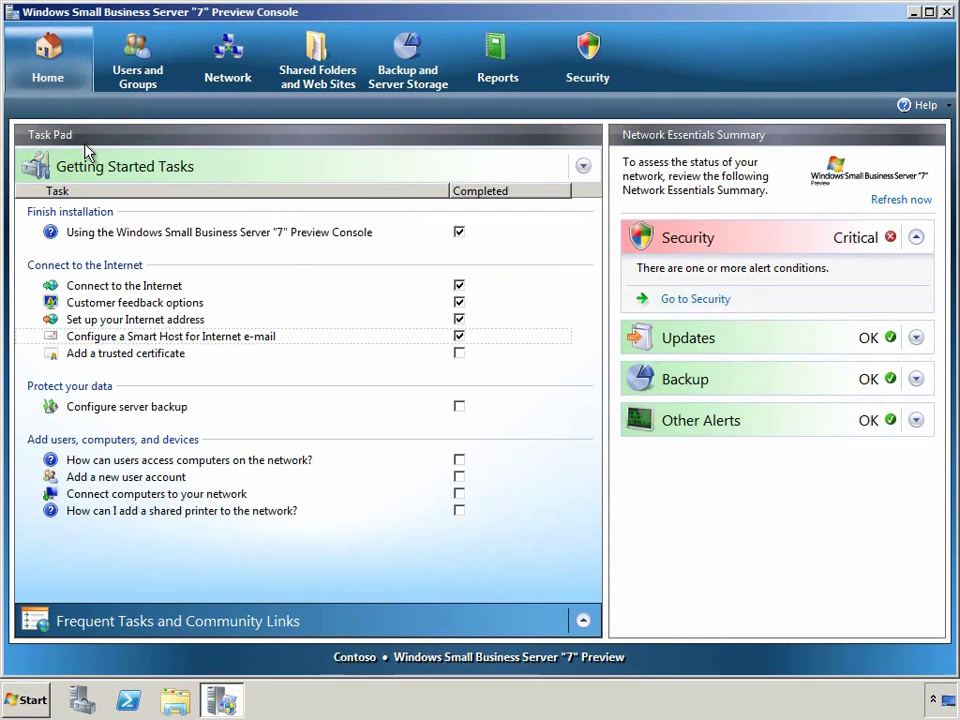